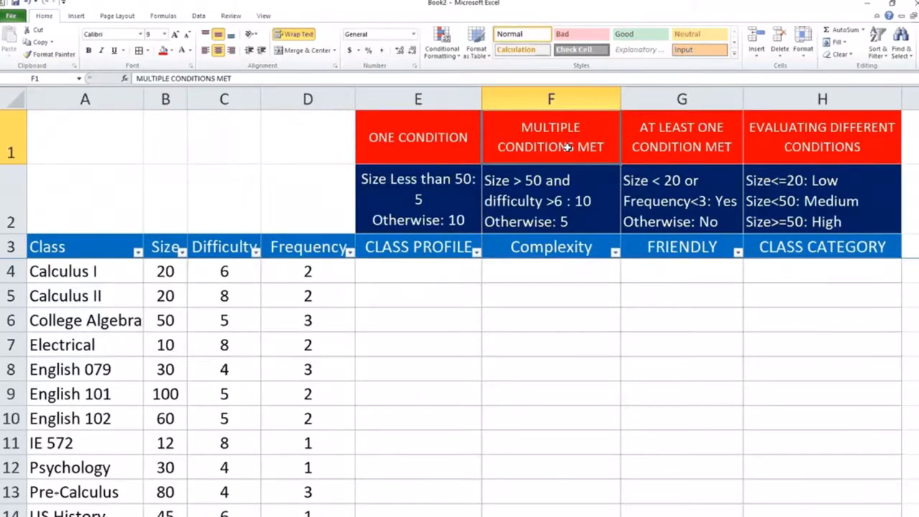
click(675, 143)
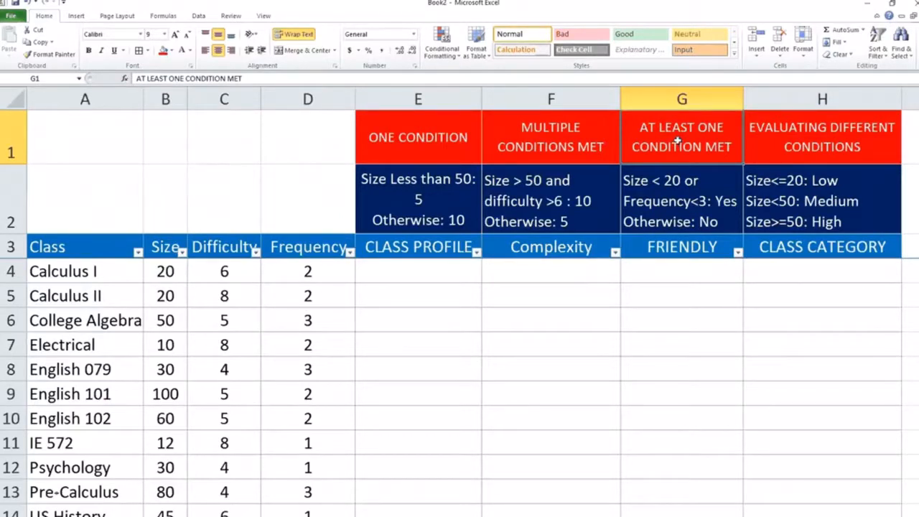
click(824, 141)
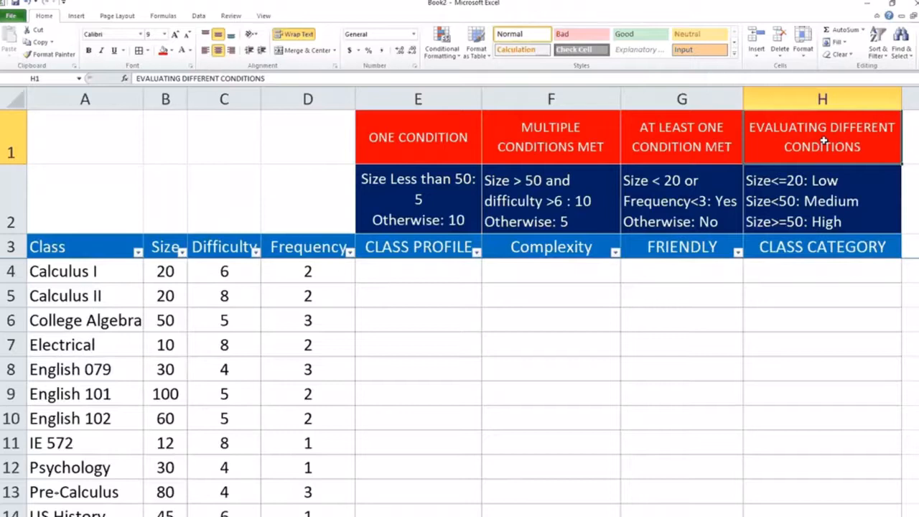
click(359, 325)
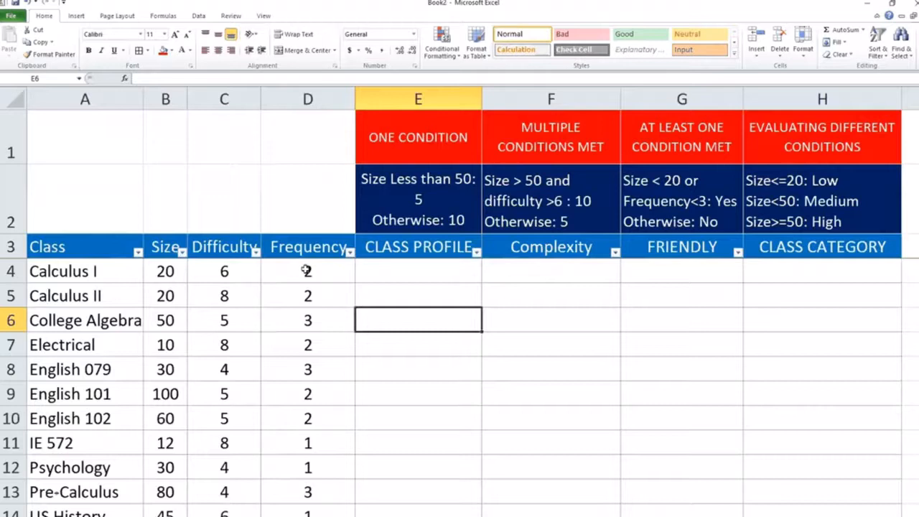
Enter the formula =IF(B4<50,5,10) in cell E4 to rate the Calculus I class profile by size
click(430, 262)
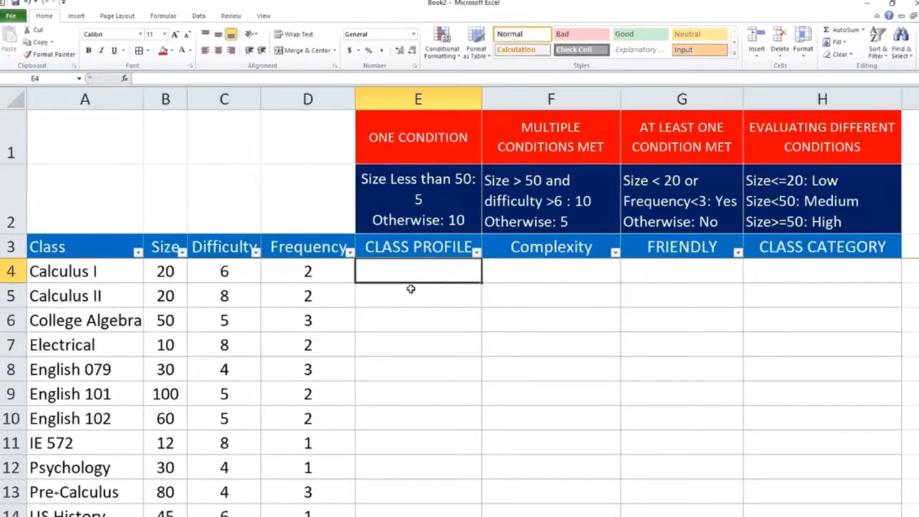
text(=if)
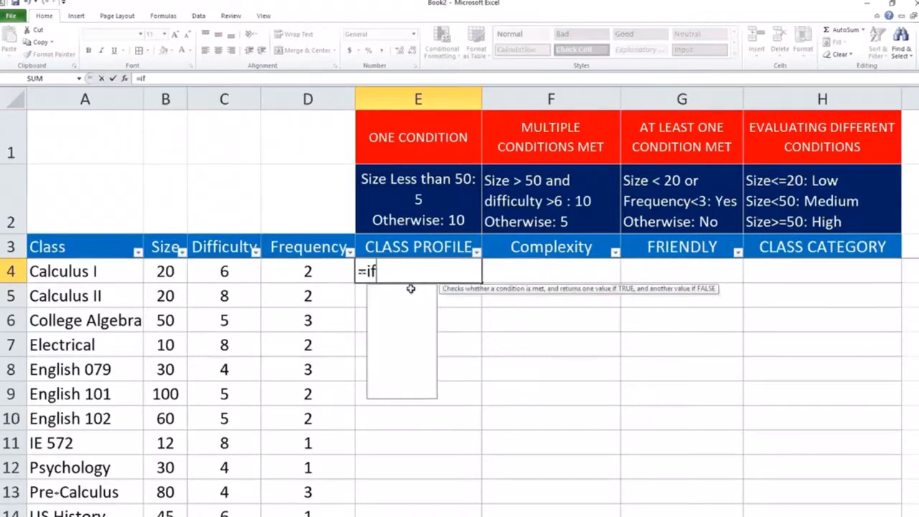
text(()
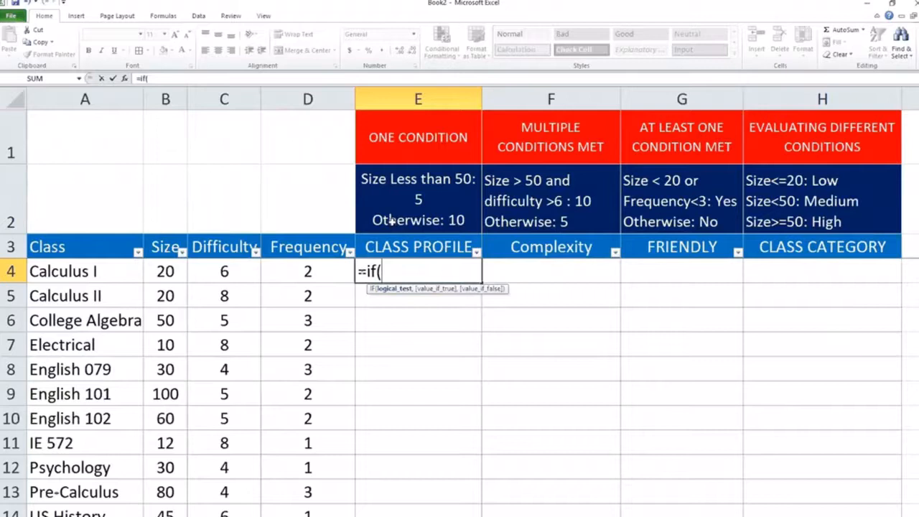
click(163, 270)
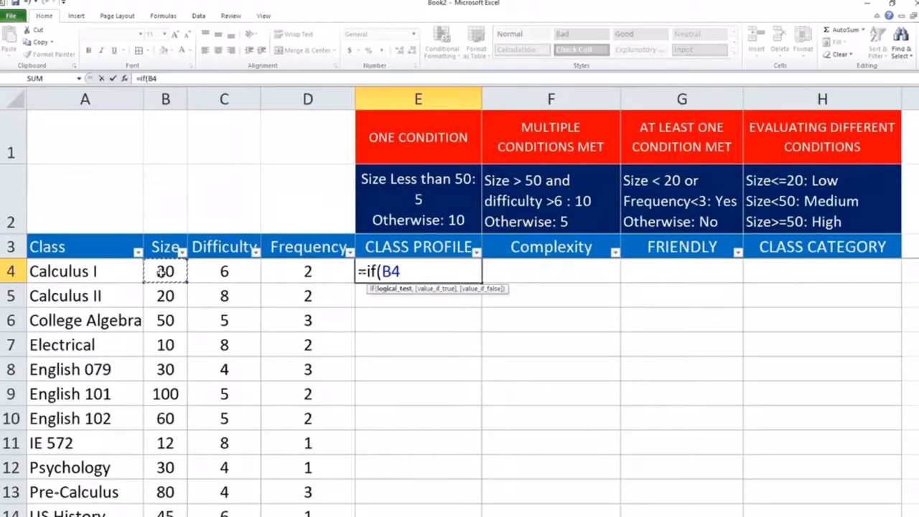
text(<50)
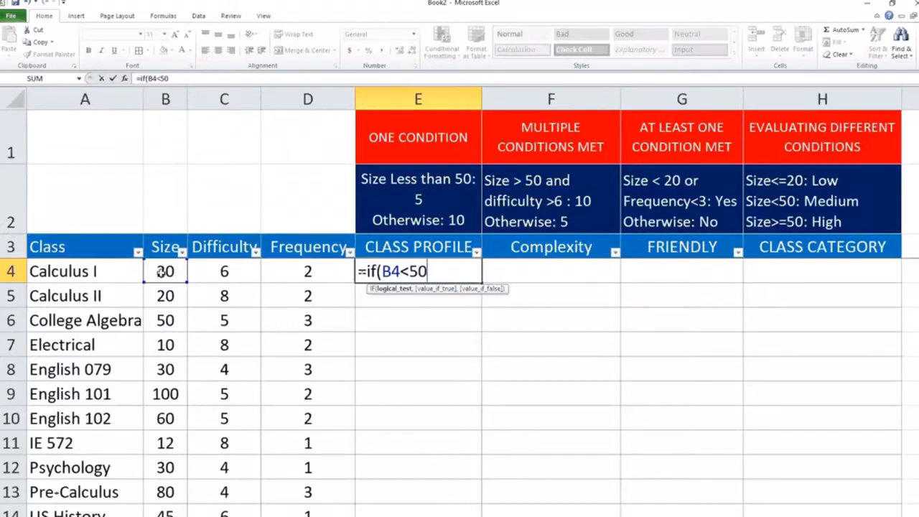
text(,)
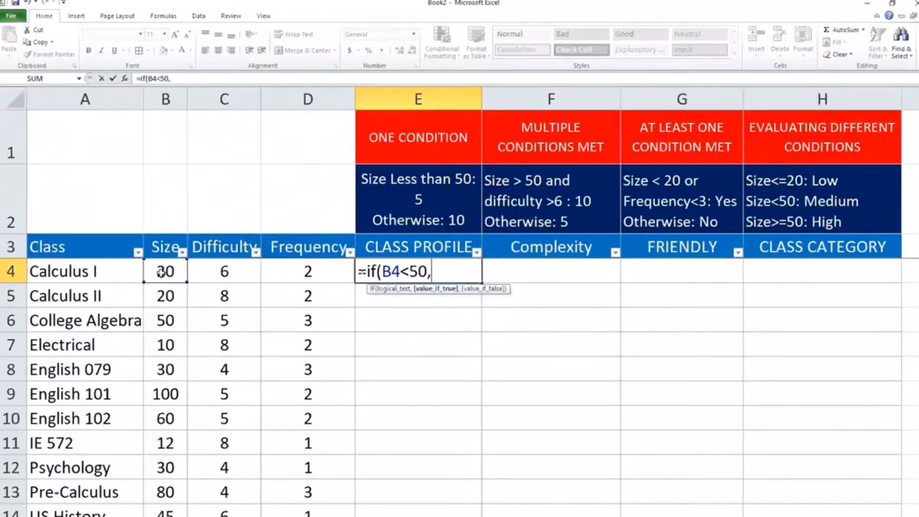
text(5,)
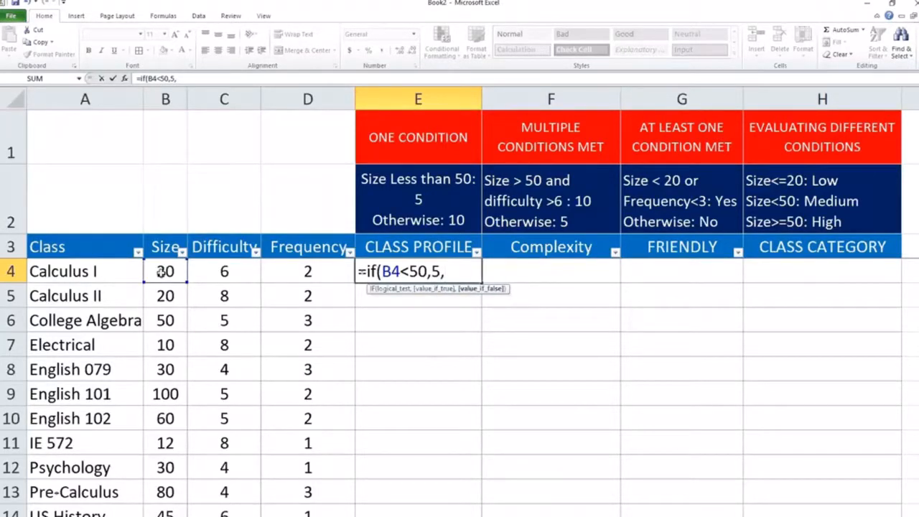
text(10))
key(Return)
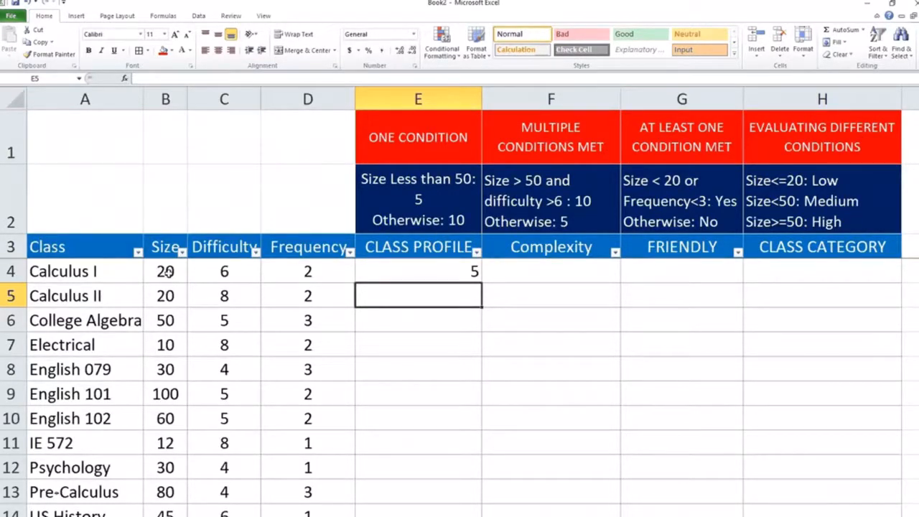
Copy the E4 formula down the Class Profile column and check the College Algebra and English 101 results against their sizes
click(460, 271)
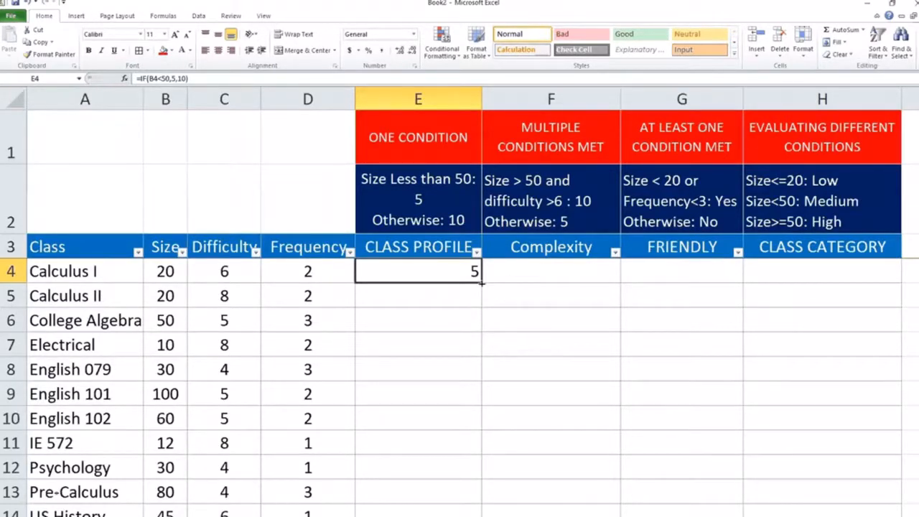
drag(480, 294, 471, 514)
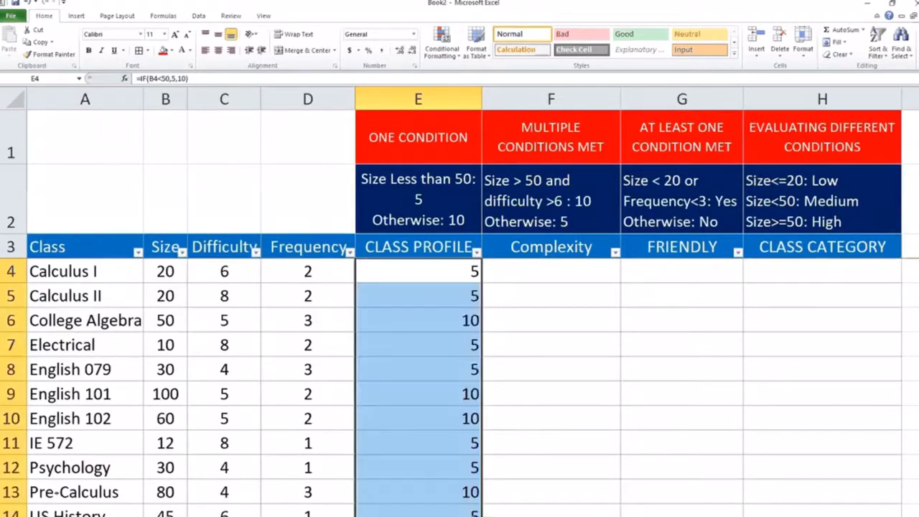
click(442, 351)
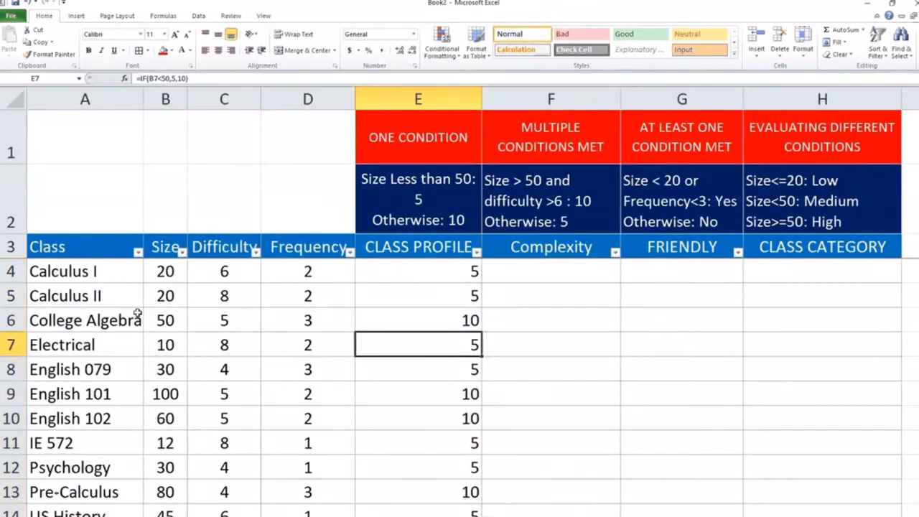
click(159, 320)
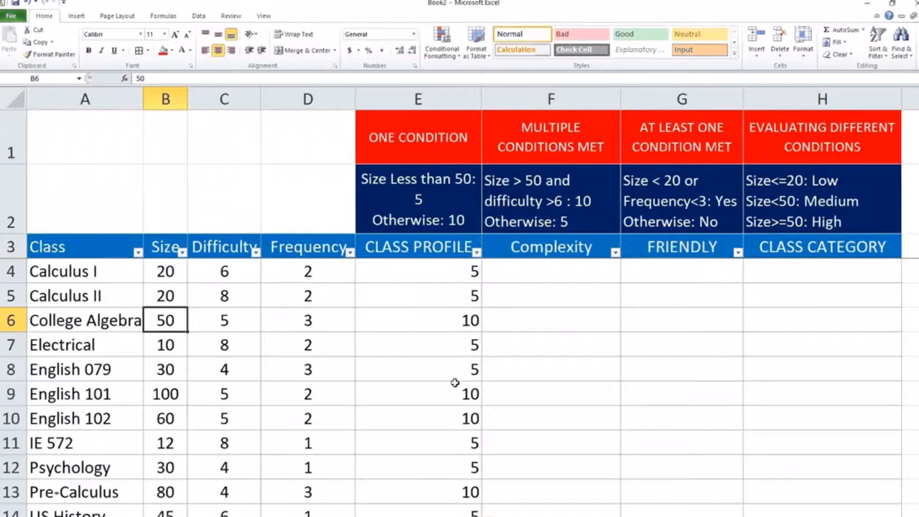
click(462, 320)
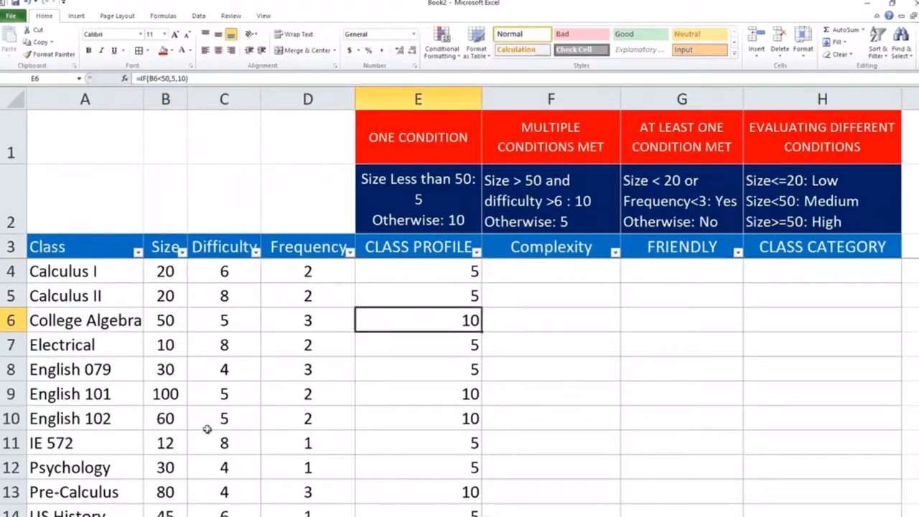
click(162, 395)
click(420, 395)
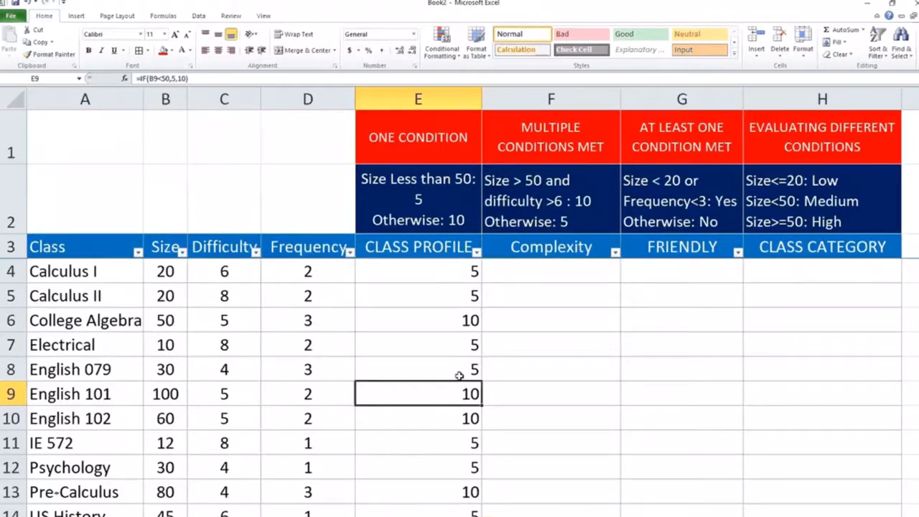
Begin an IF formula in Complexity cell F4 with the logical test AND(B4>50,C4>6)
click(530, 277)
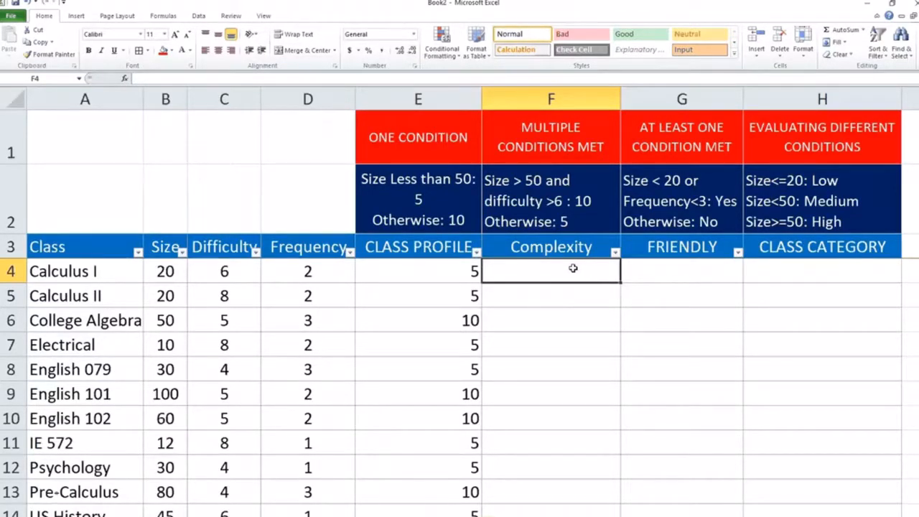
text(=if)
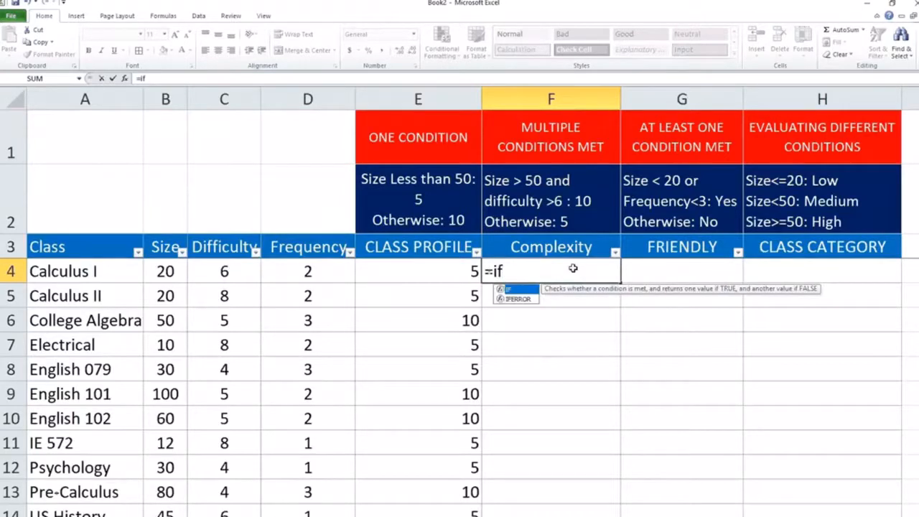
text(()
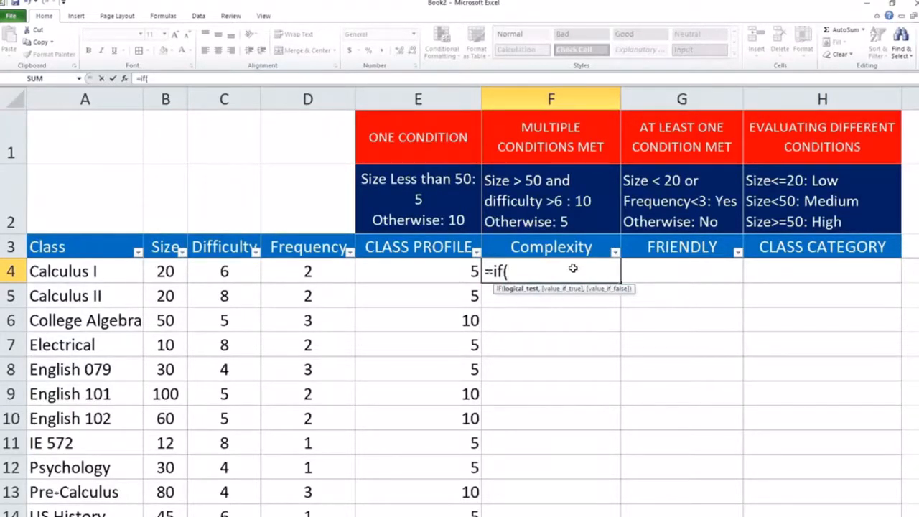
text(A)
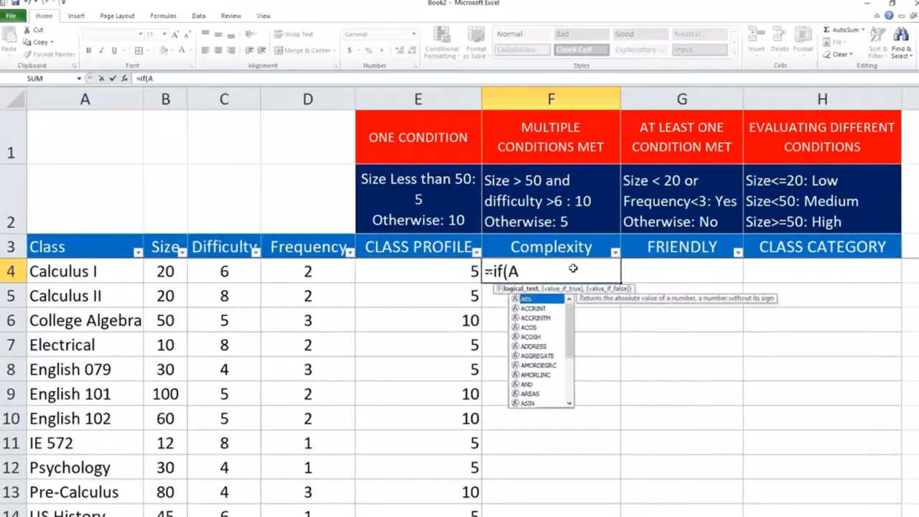
text(ND)
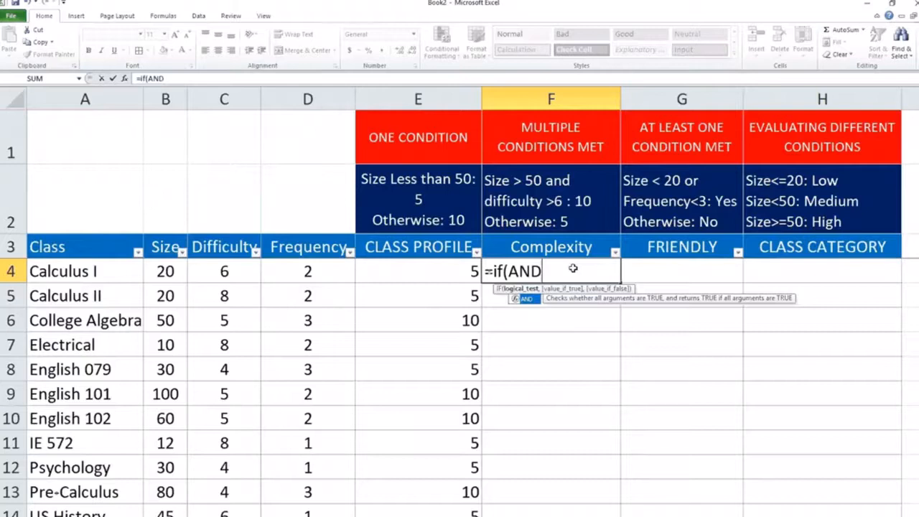
text(()
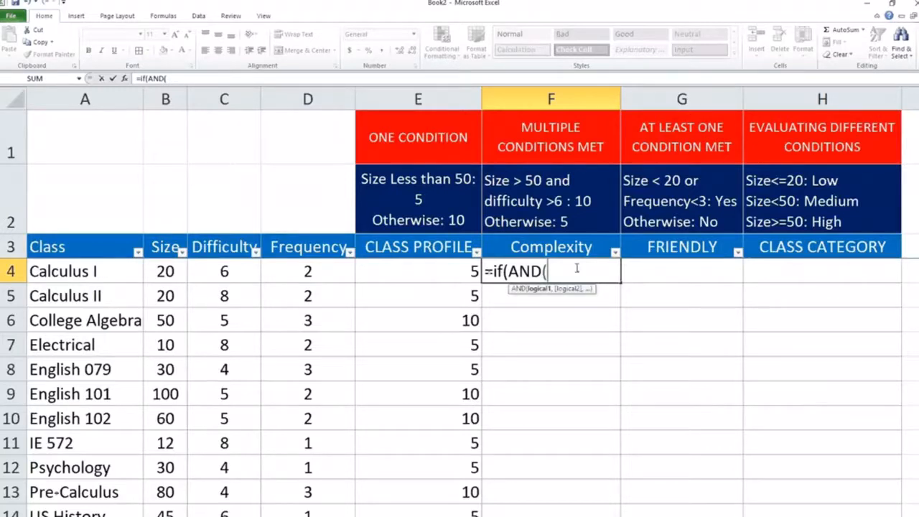
click(160, 278)
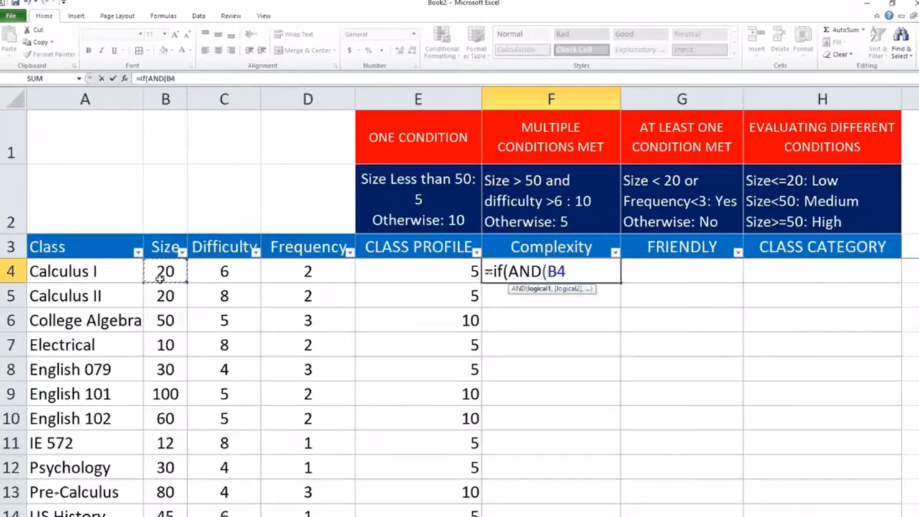
text(>50)
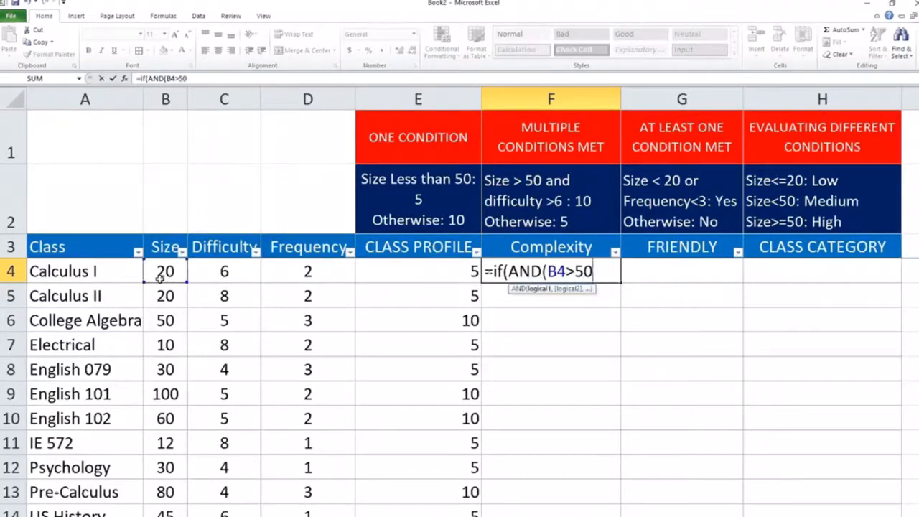
text(,)
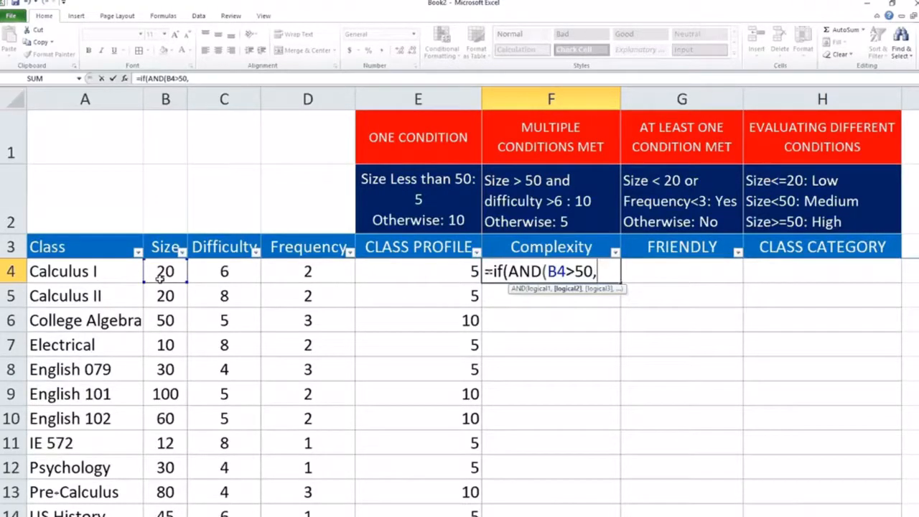
click(214, 273)
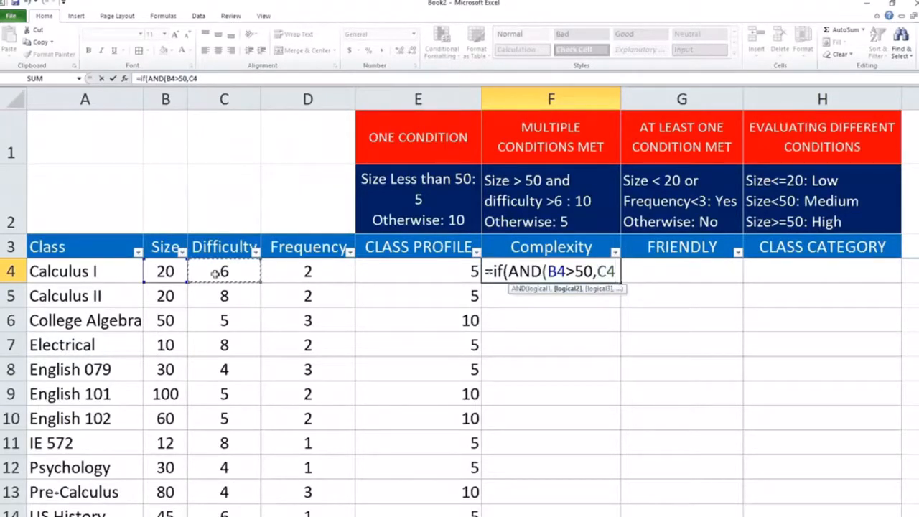
text(>6)
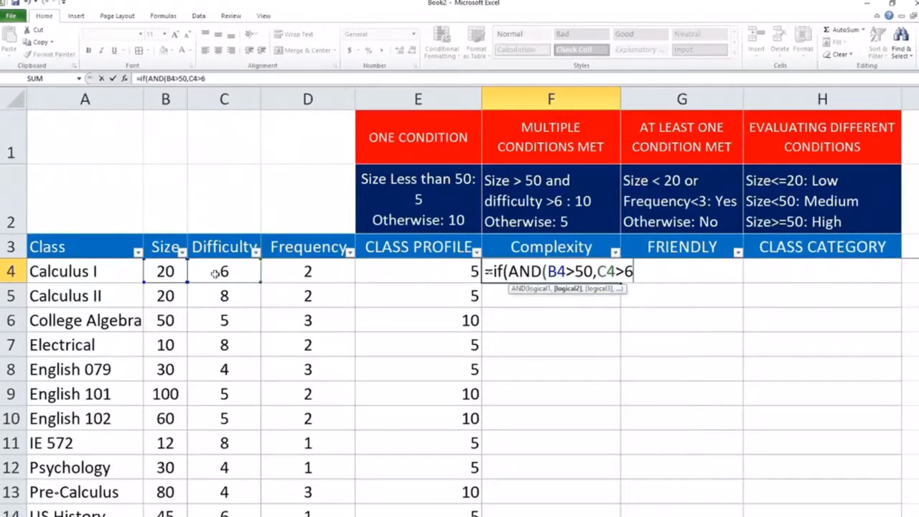
text(,)
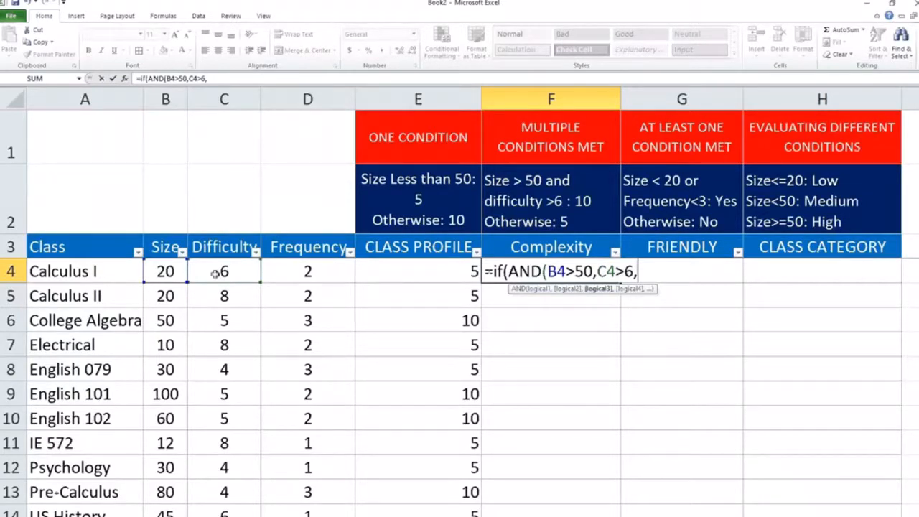
key(BackSpace)
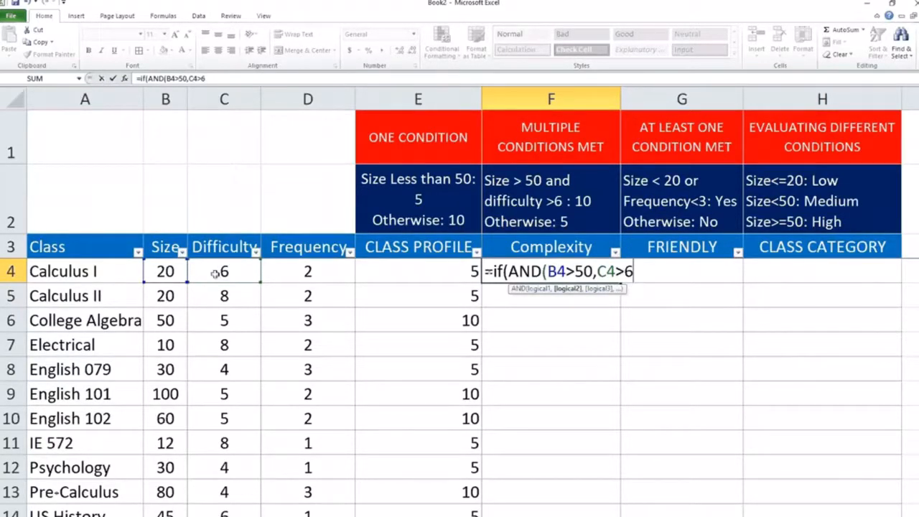
text())
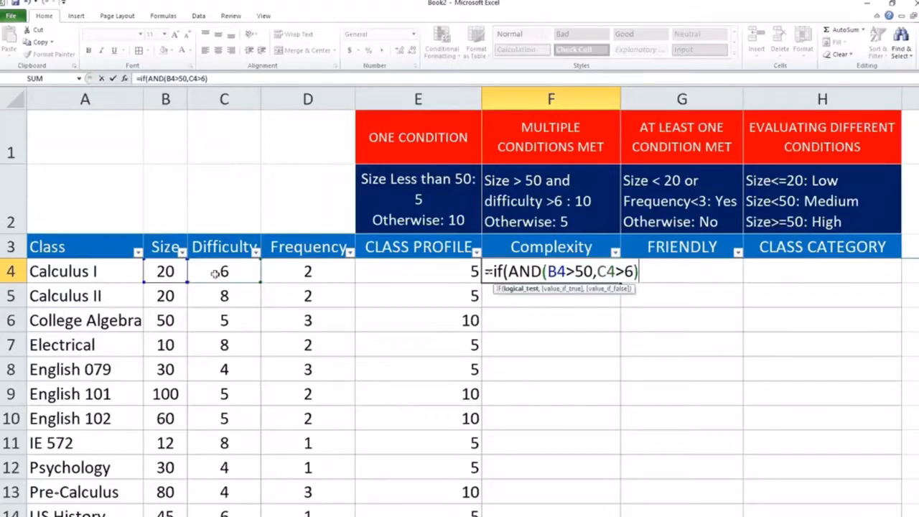
Complete the F4 formula so it returns 10 when both conditions are met and 5 otherwise
text(,)
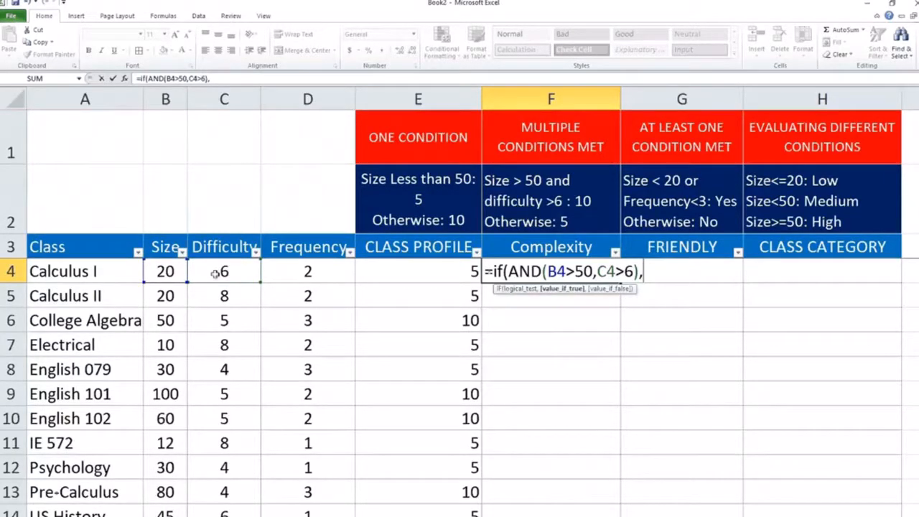
text(10,)
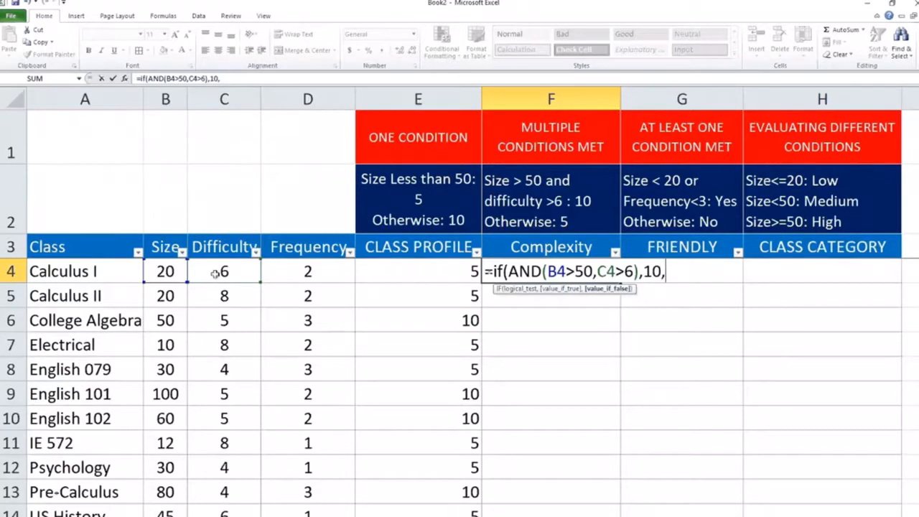
text(5))
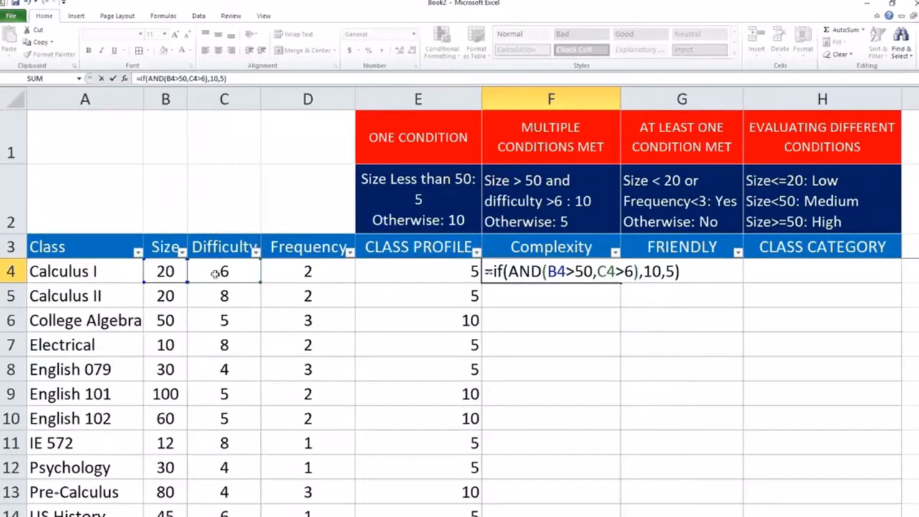
key(Return)
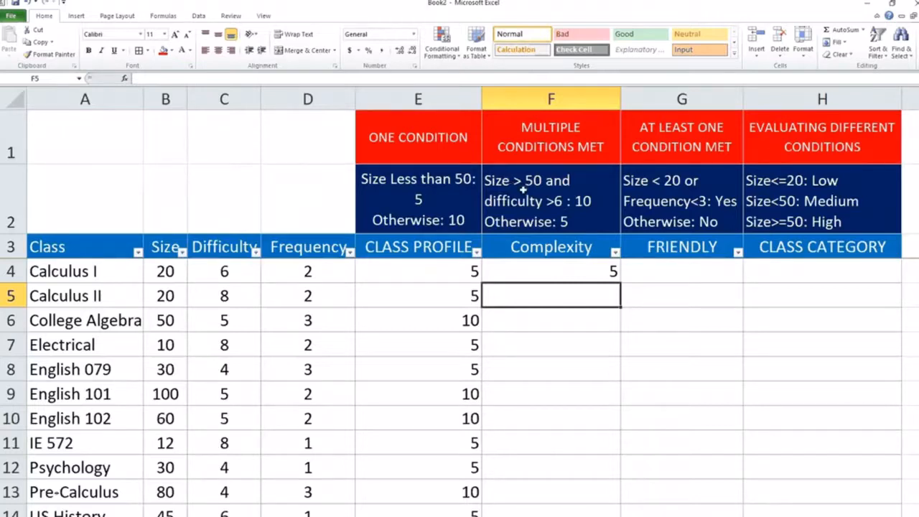
Copy the F4 formula down the Complexity column and check the results against the class sizes and difficulties
click(589, 268)
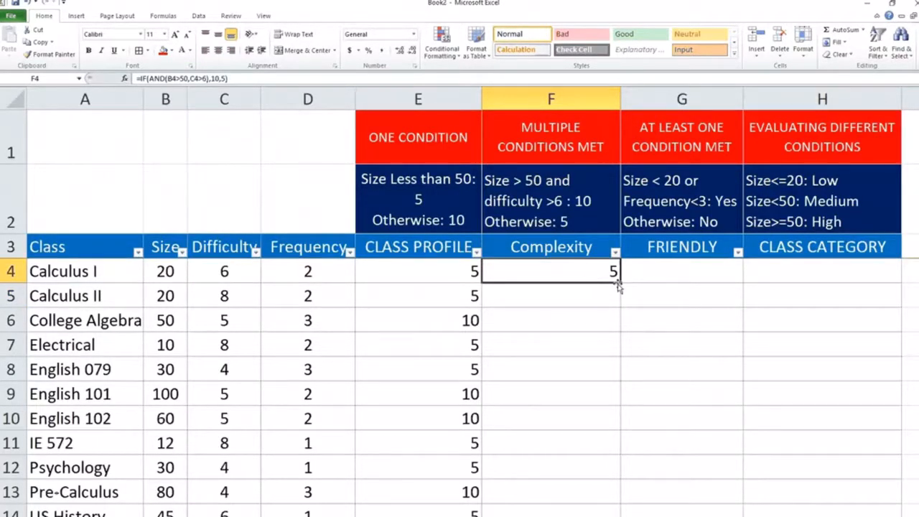
drag(617, 284, 602, 516)
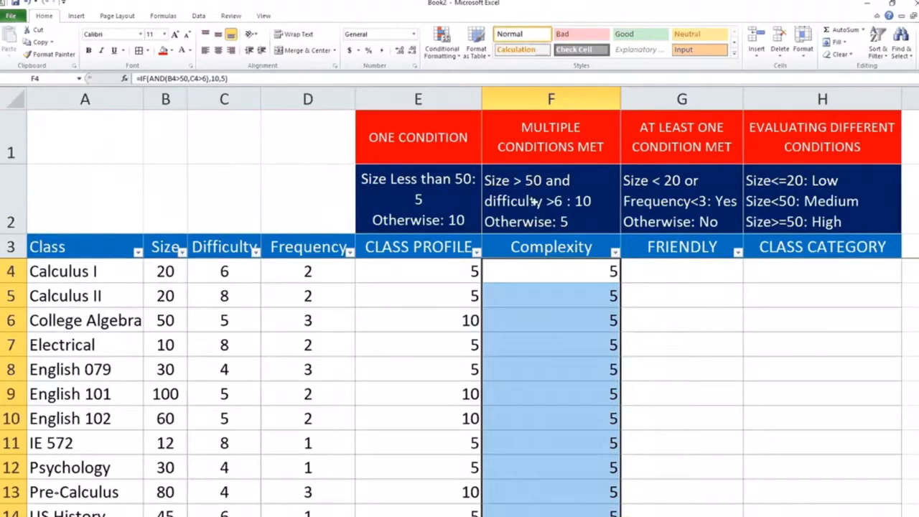
click(581, 391)
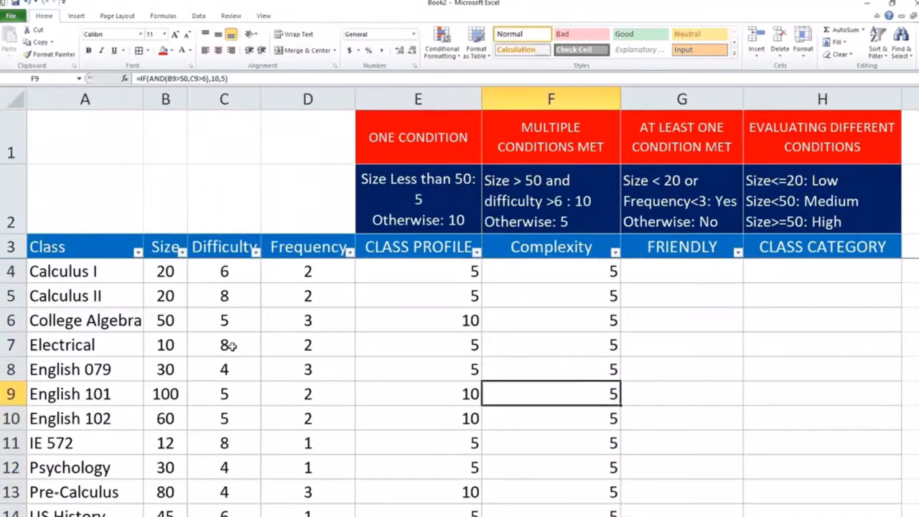
click(223, 295)
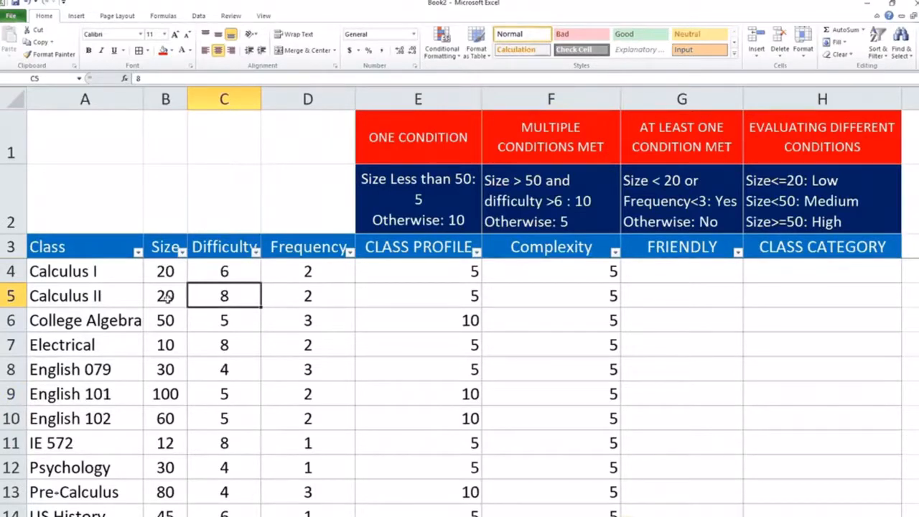
click(222, 345)
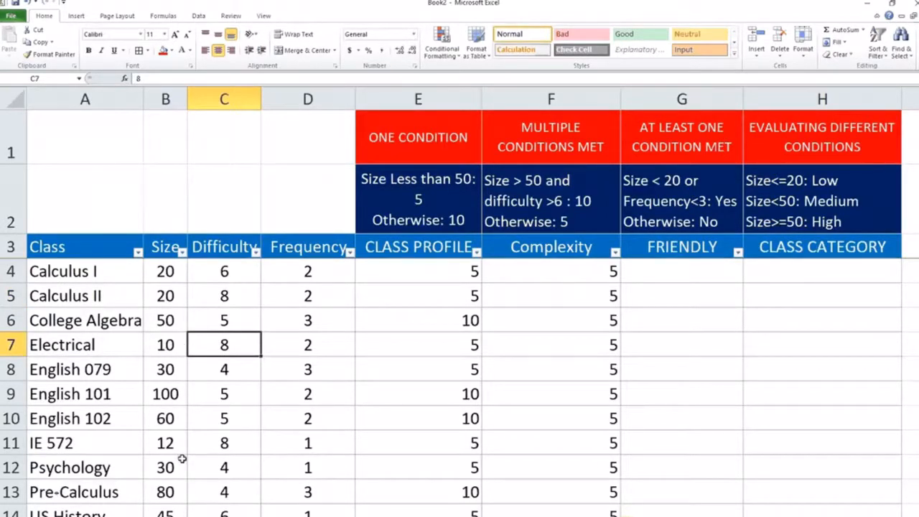
drag(585, 270, 584, 508)
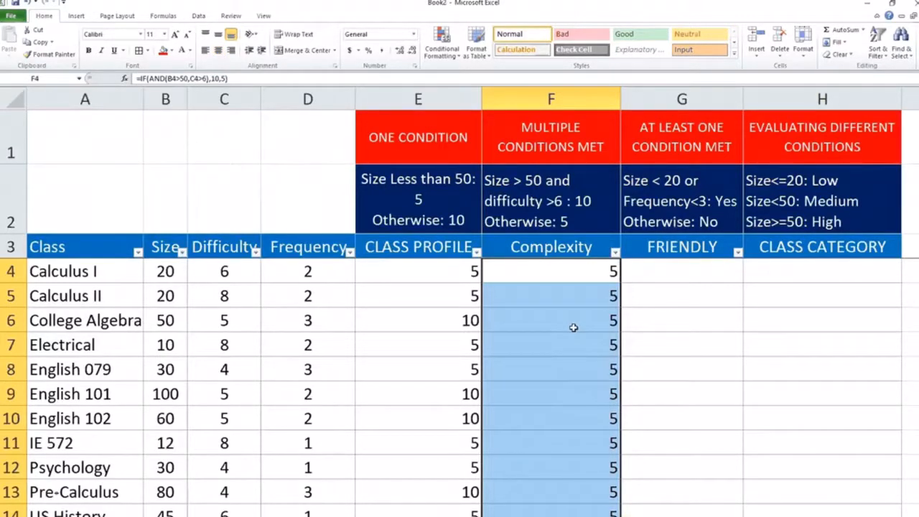
Begin an IF formula in Friendly cell G4 with the logical test OR(B4<20,D4<3)
click(687, 290)
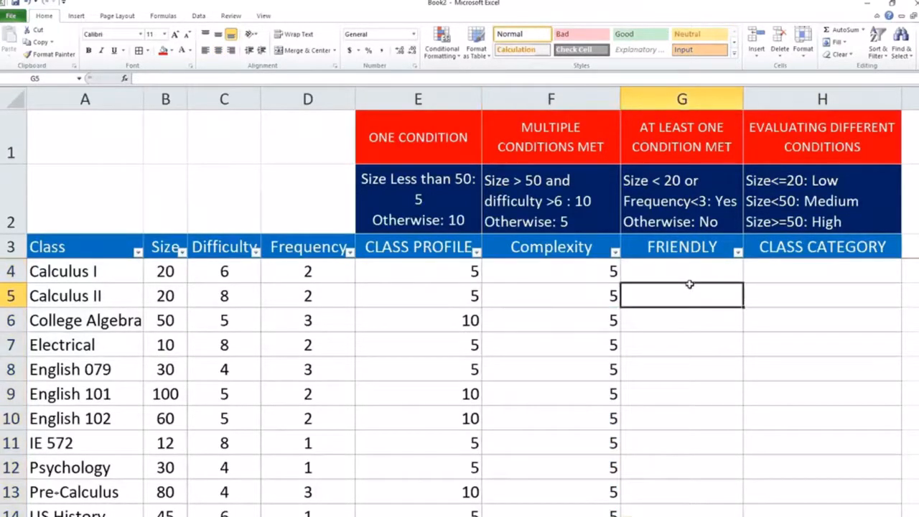
click(683, 277)
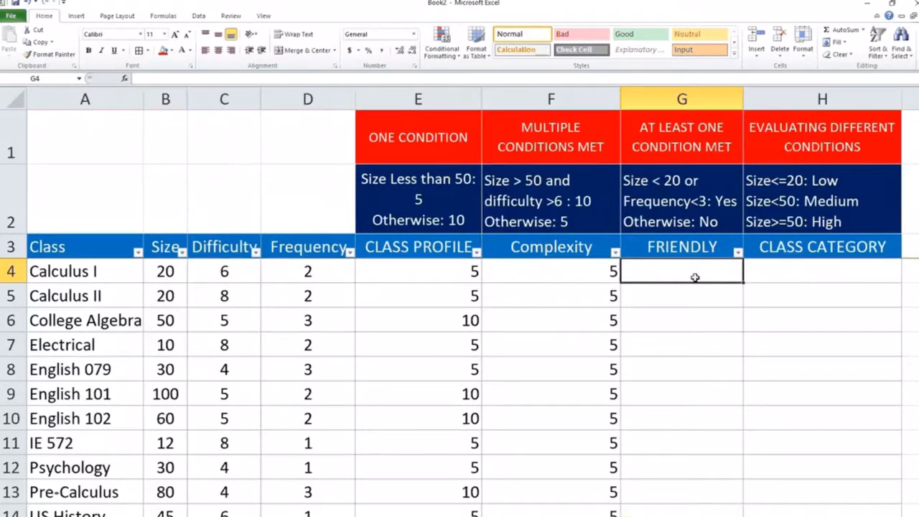
text(=IF)
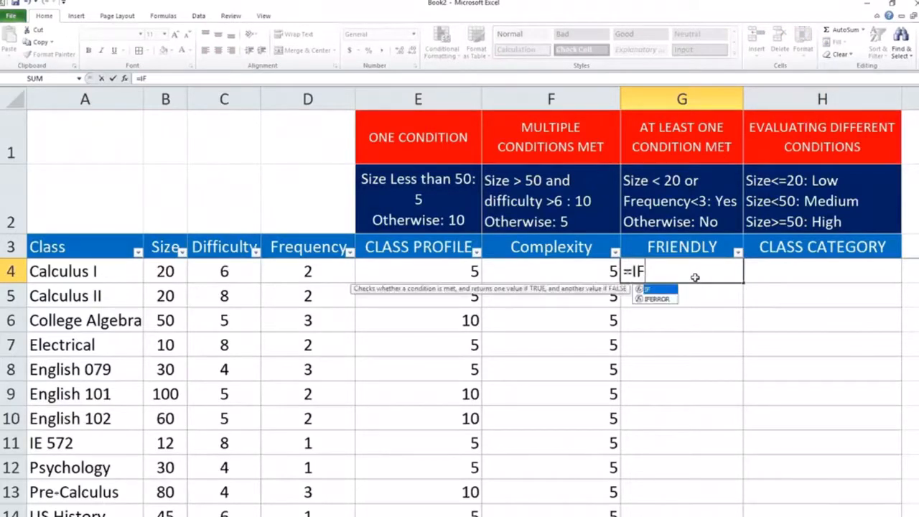
text(()
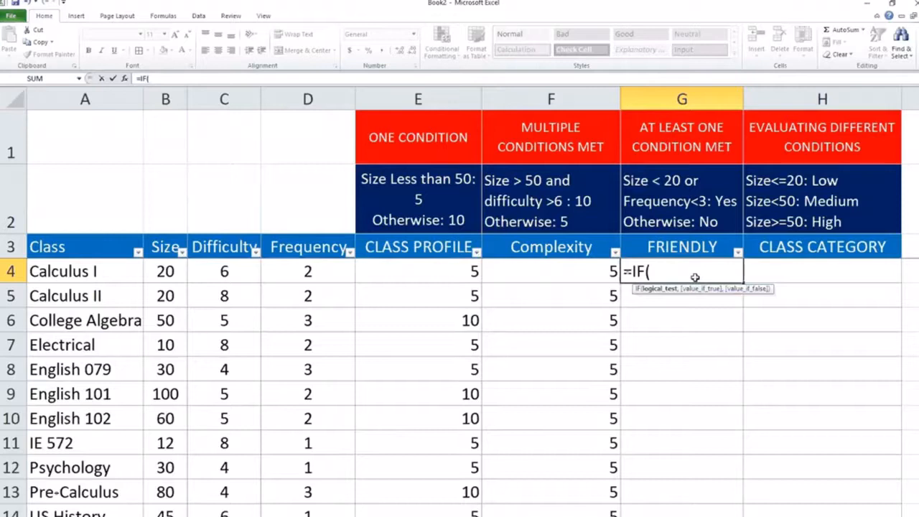
text(OR)
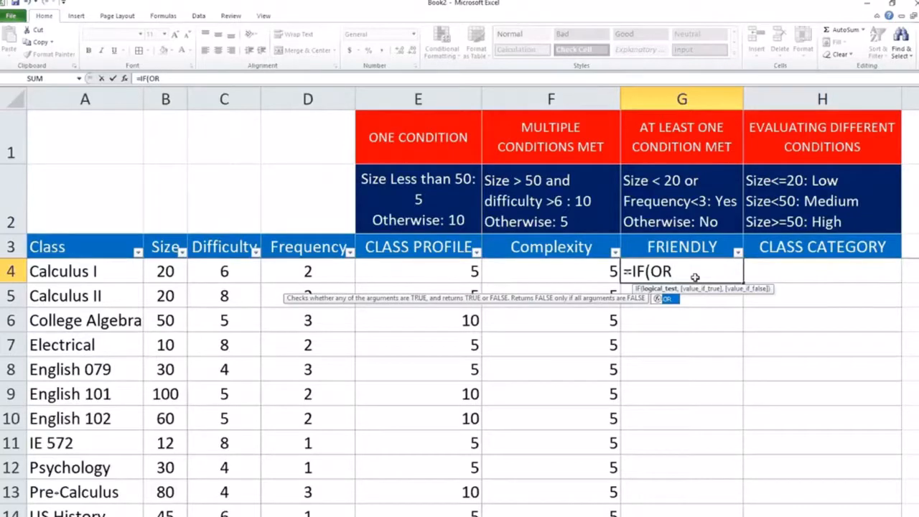
text(()
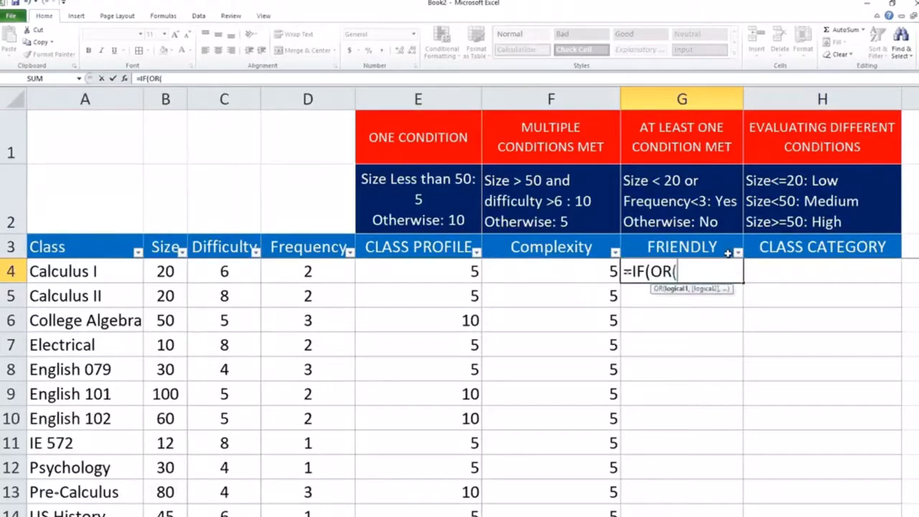
click(164, 272)
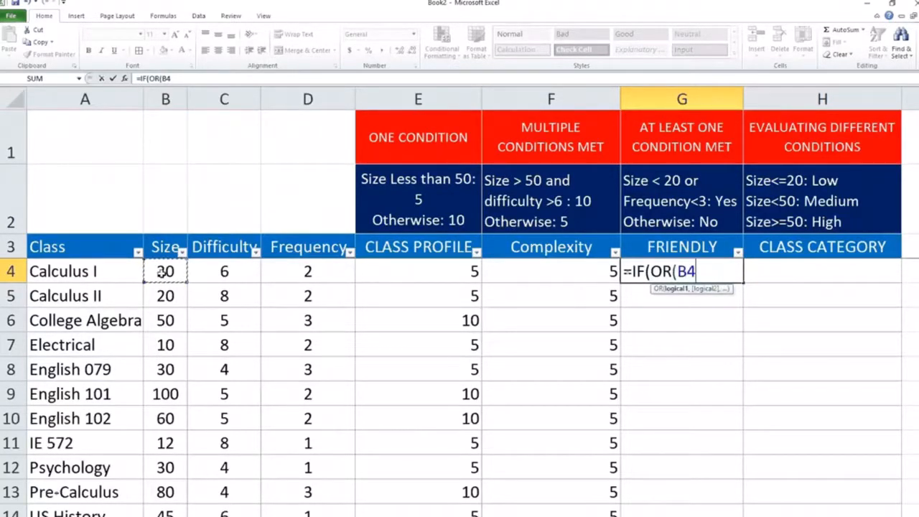
text(<20)
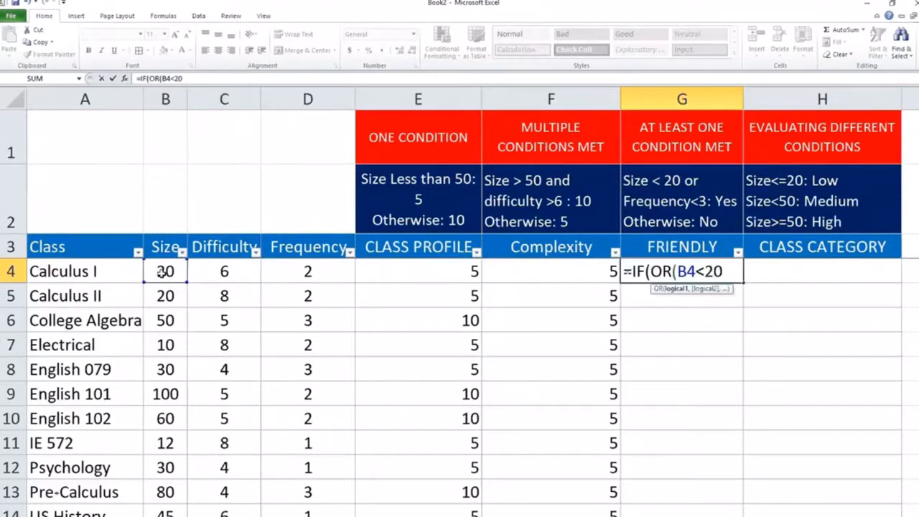
text(,)
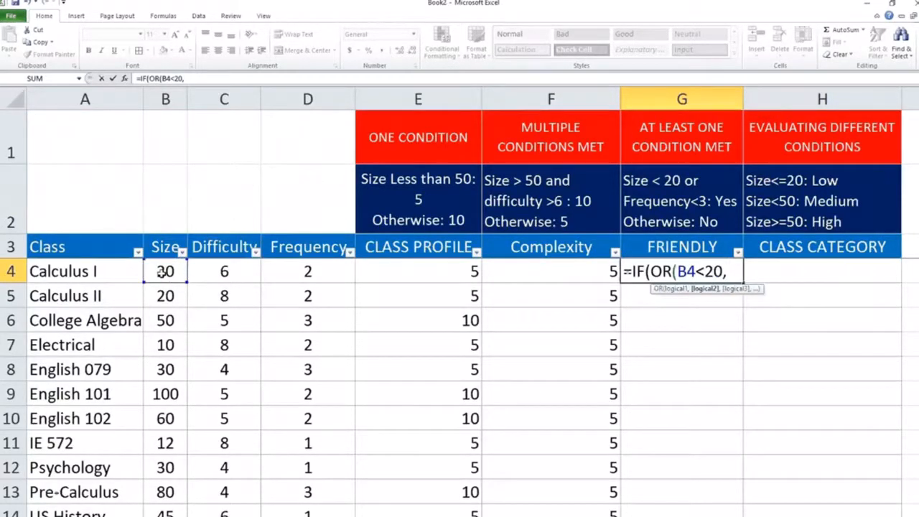
click(295, 270)
text(<)
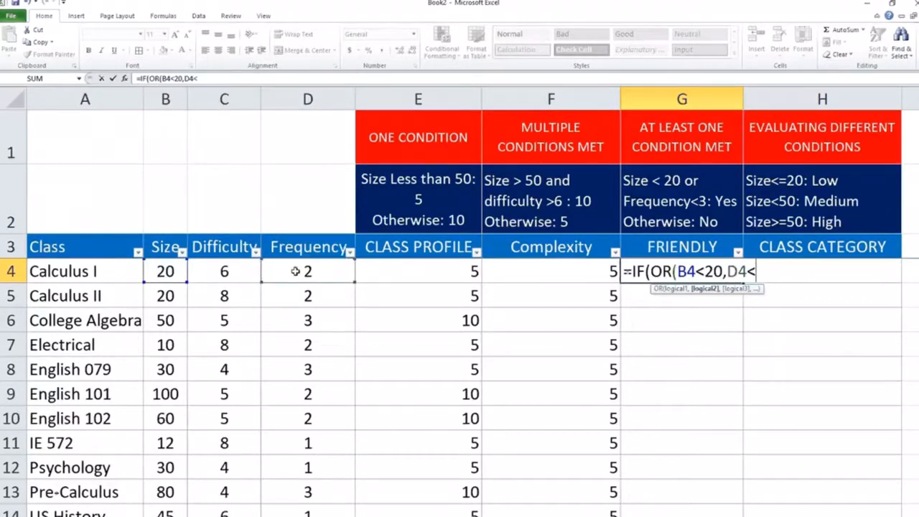
text(3),)
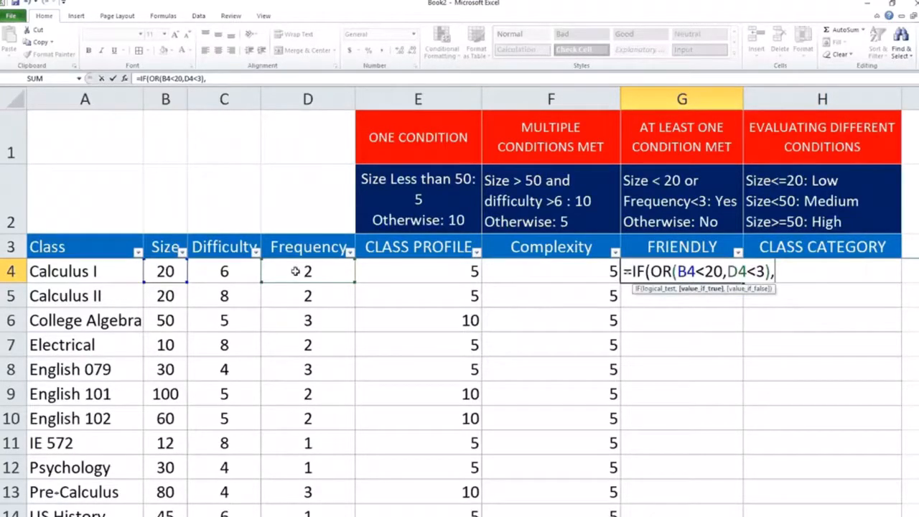
Complete the G4 formula so it returns "YES" when either condition is met and "NO" otherwise
text("YES)
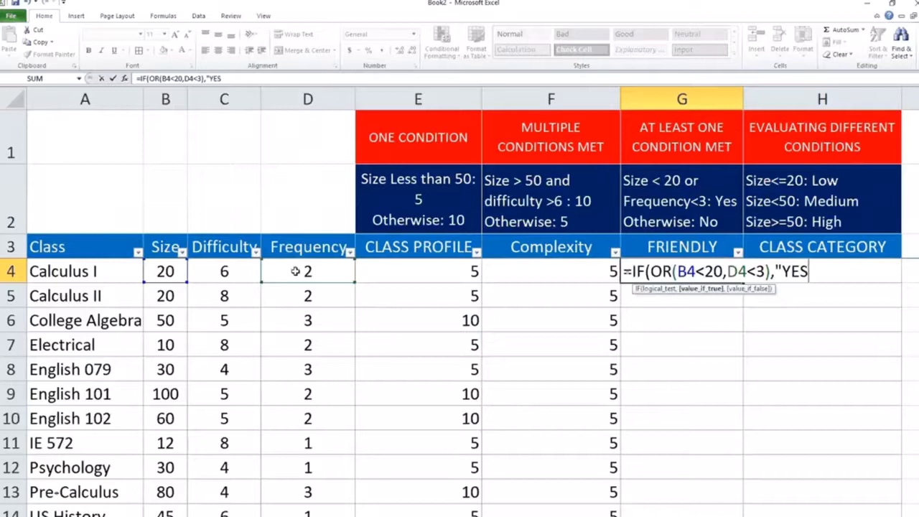
text(",)
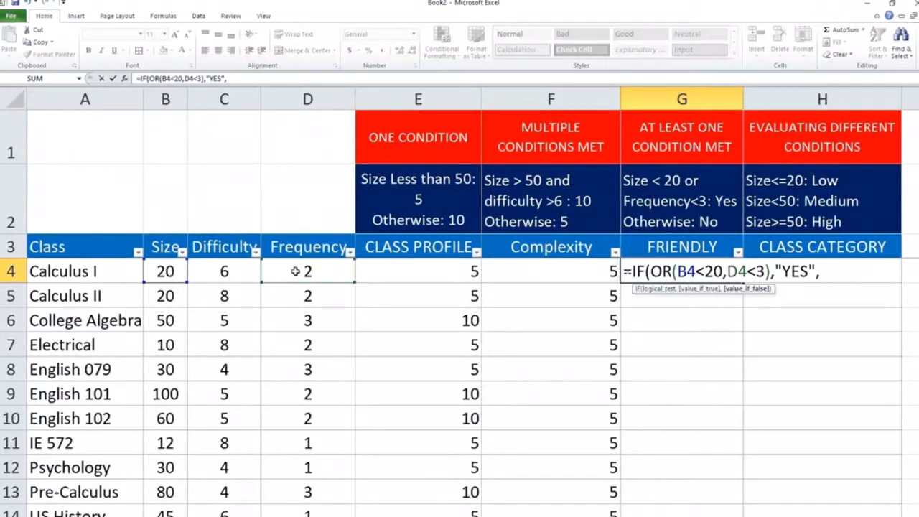
text("NO"))
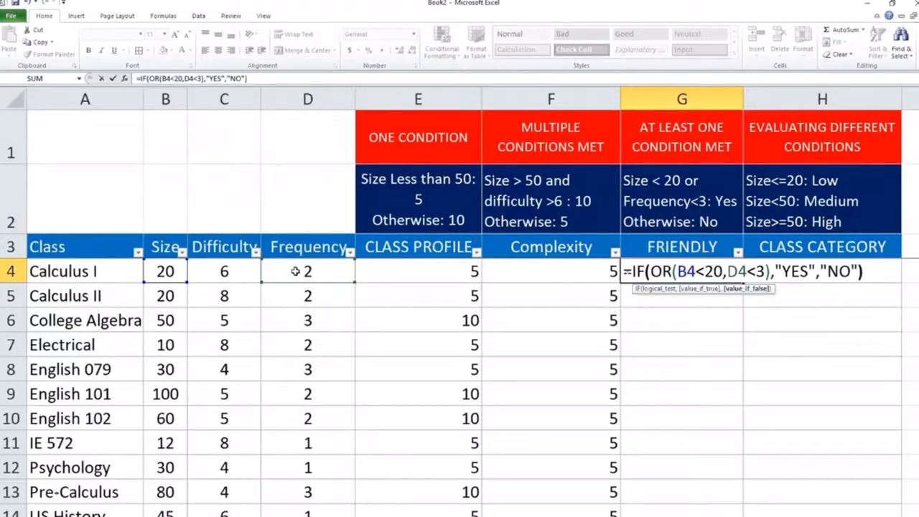
key(Return)
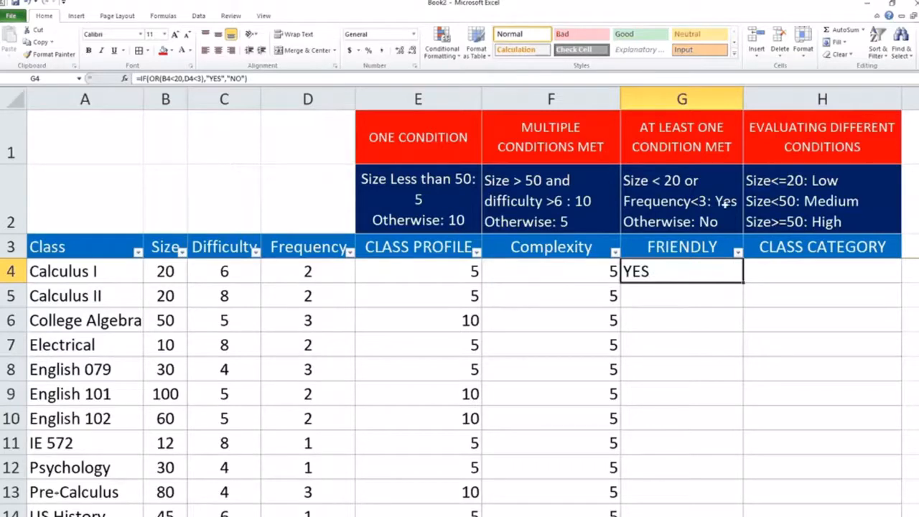
Test the Friendly formula by setting the Calculus I frequency in D4 to 5 and 3, and restore it to 2
click(302, 263)
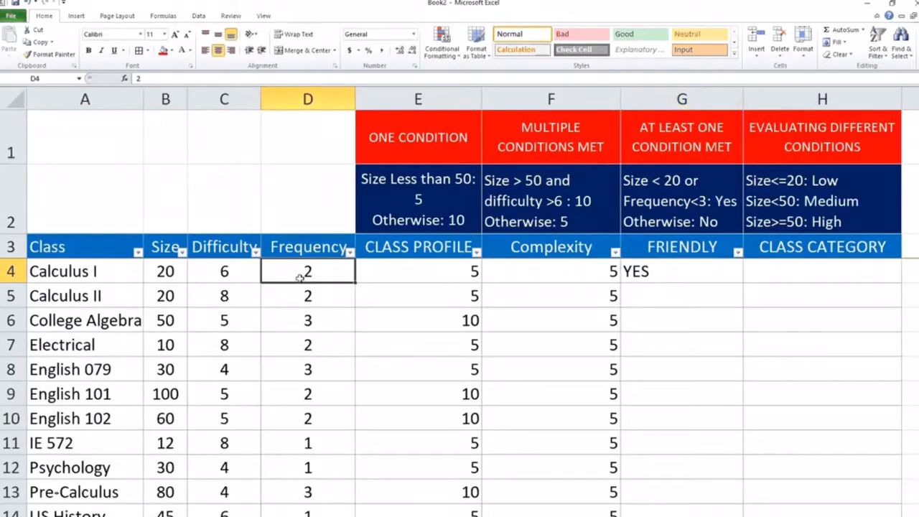
text(5)
key(Return)
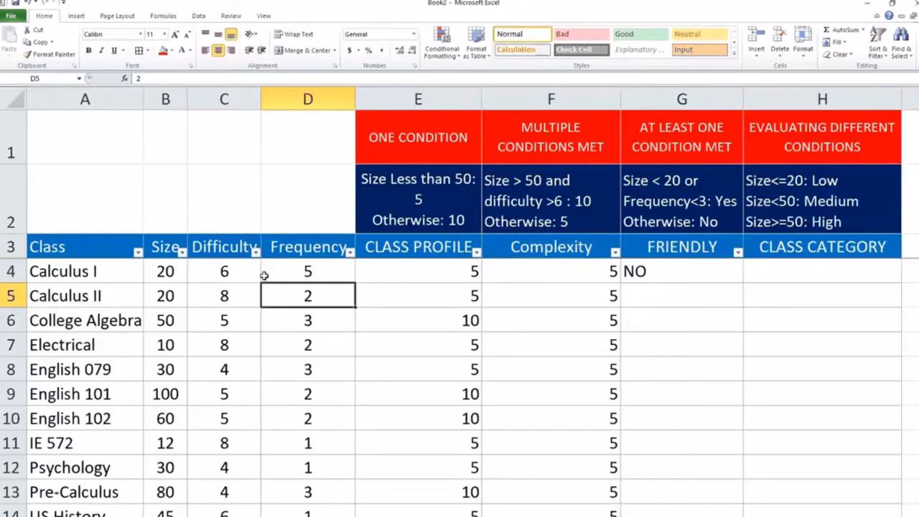
click(294, 273)
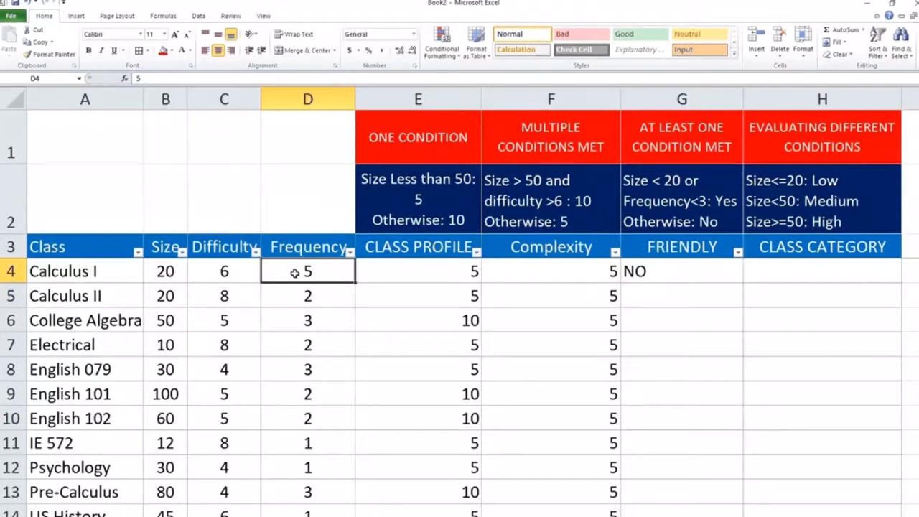
text(3)
key(Return)
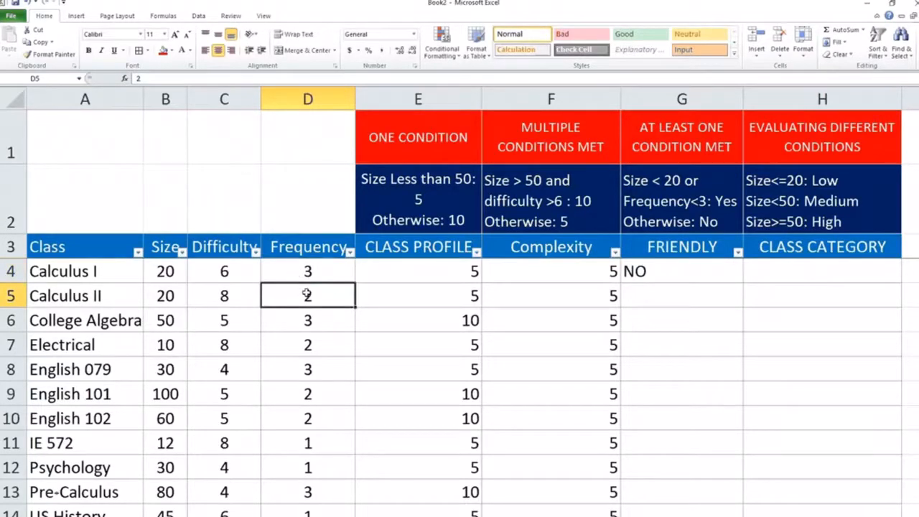
click(307, 270)
text(2)
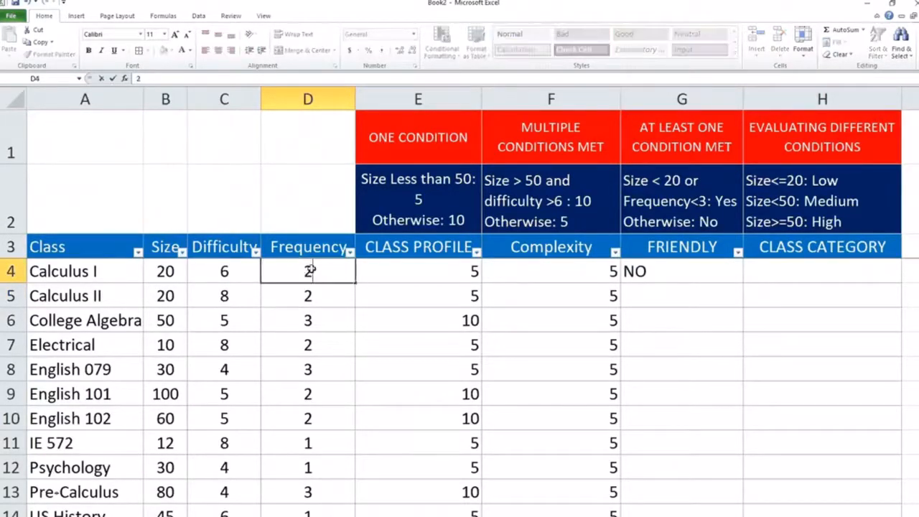
key(Return)
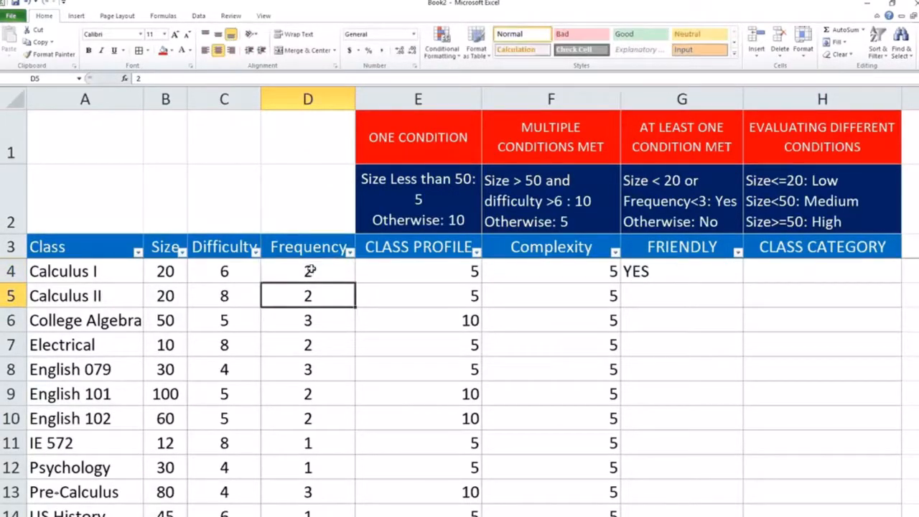
Copy the G4 formula down the Friendly column and check the College Algebra result
click(623, 272)
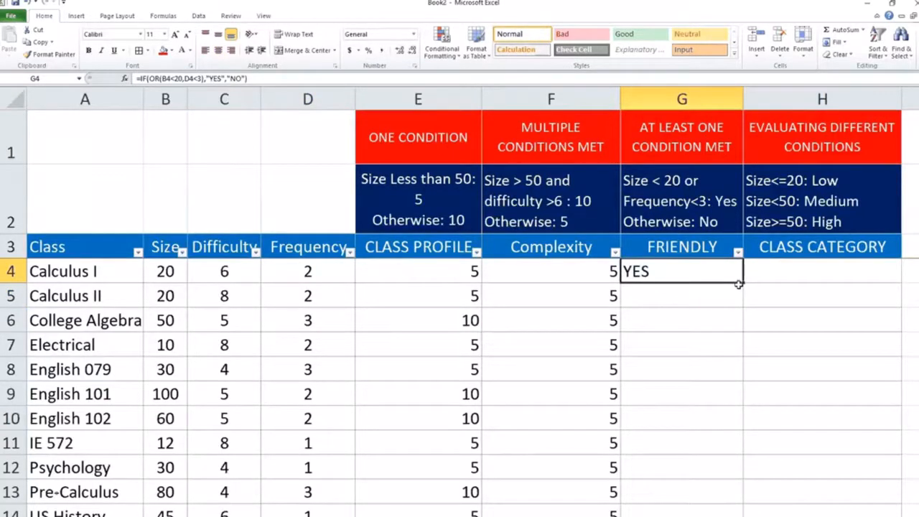
drag(739, 284, 705, 510)
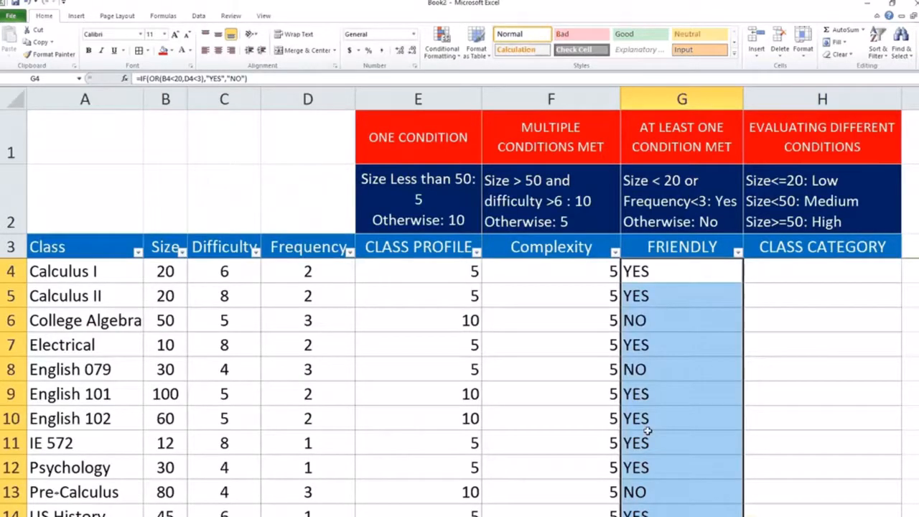
click(670, 316)
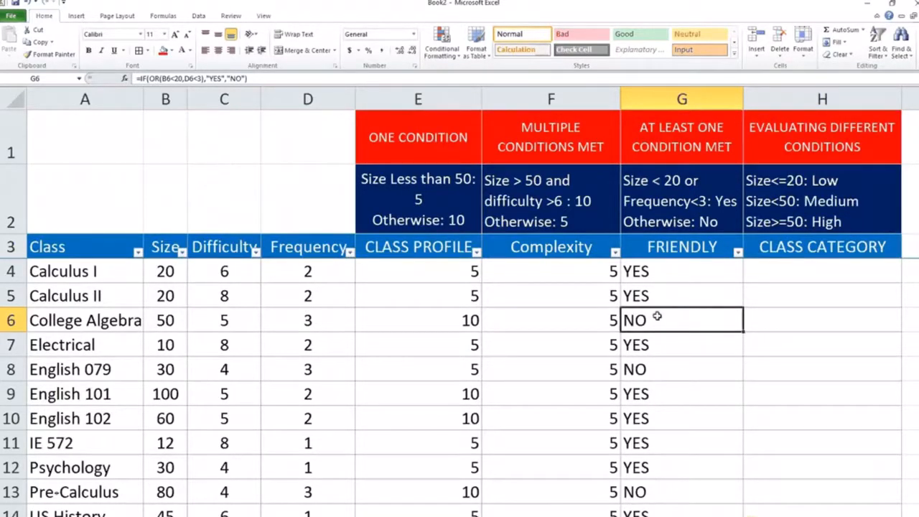
Begin an IF formula in Class Category cell H4 that returns "Low" when B4<=20
click(776, 274)
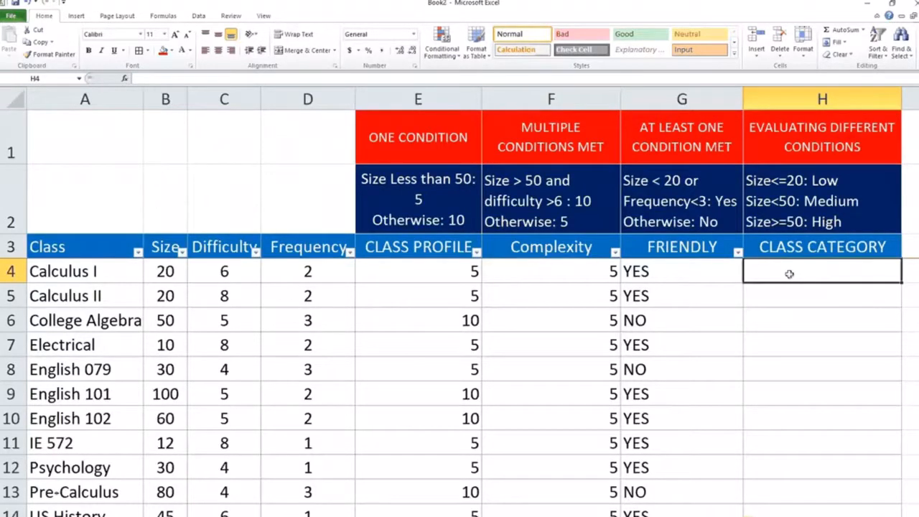
text(=IF)
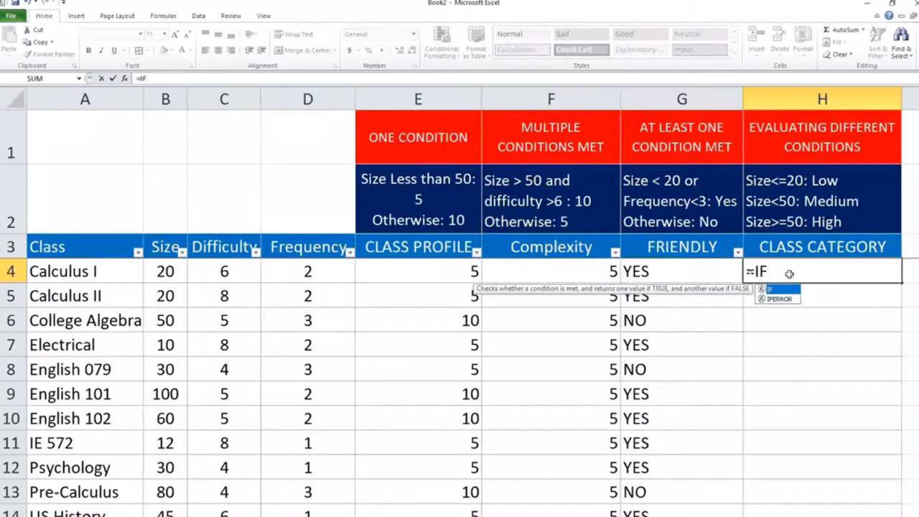
text(()
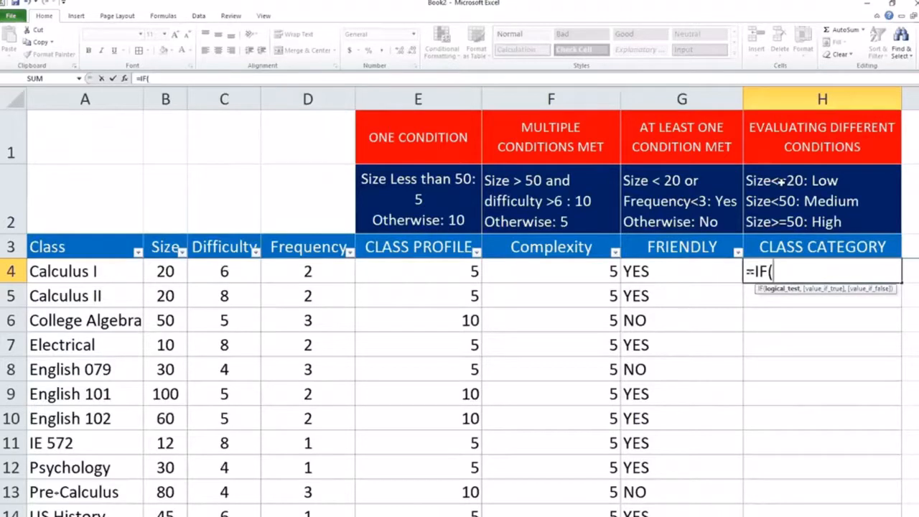
click(165, 271)
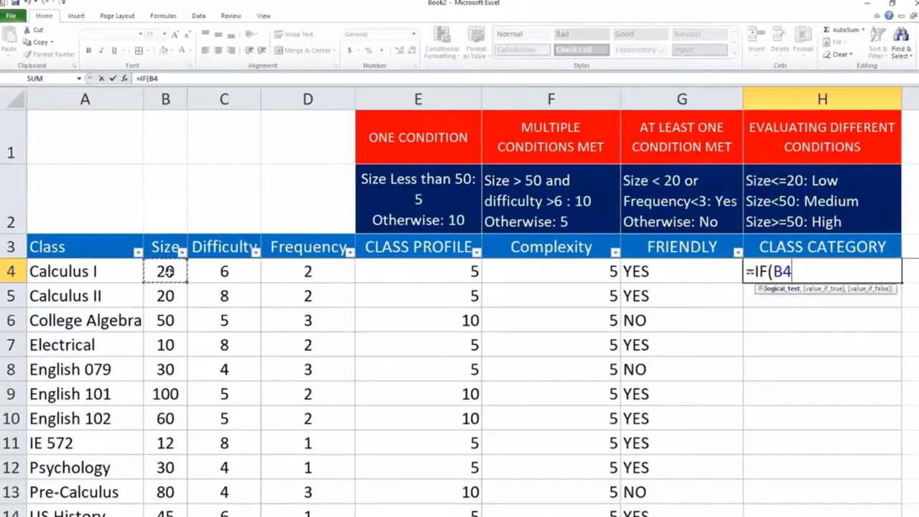
text(<=2)
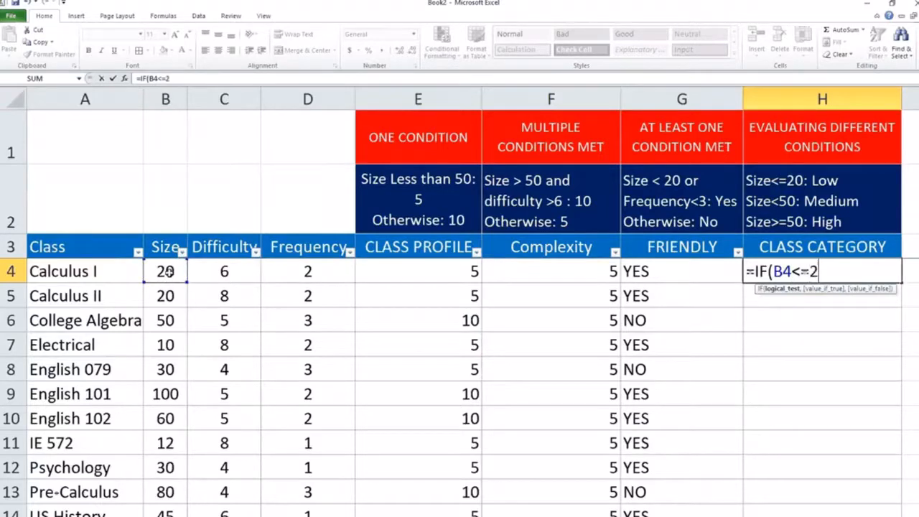
text(0,)
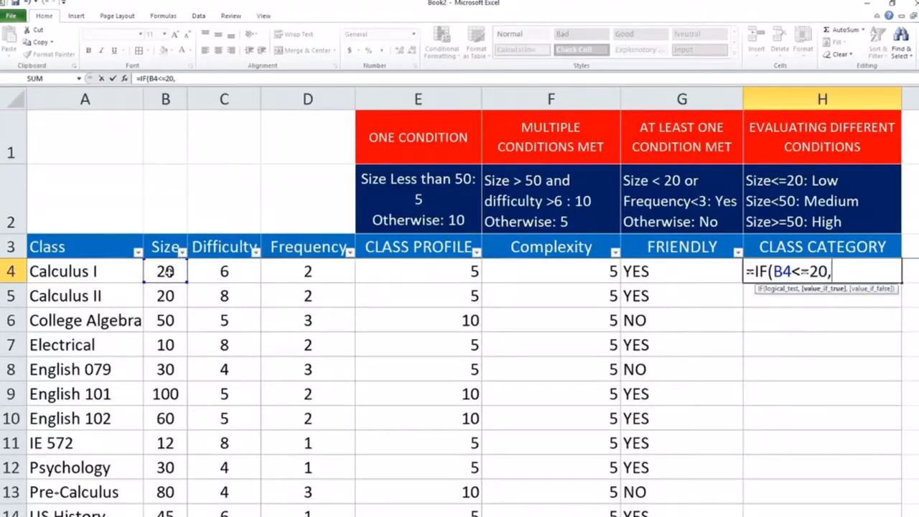
text("L)
key(BackSpace)
text(Low)
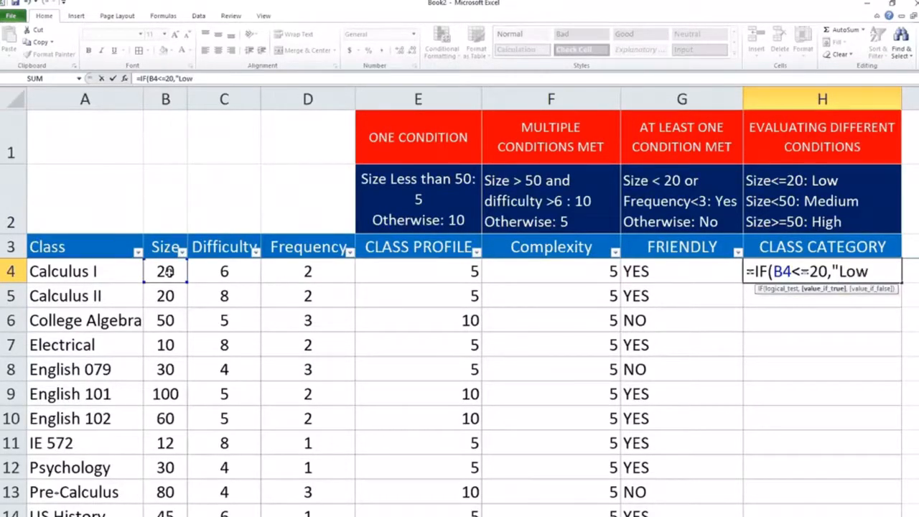
text(",)
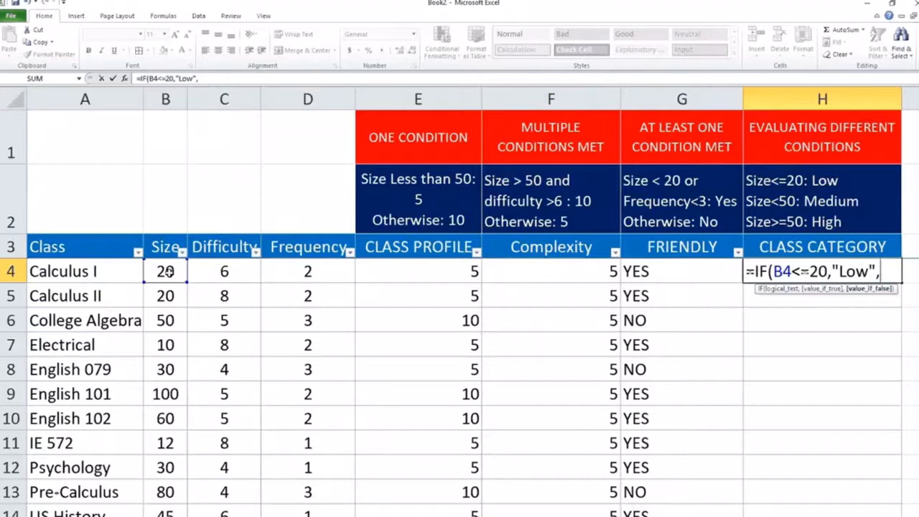
Nest a second IF in the H4 formula's false argument that returns "Medium" when B4<50
text(if)
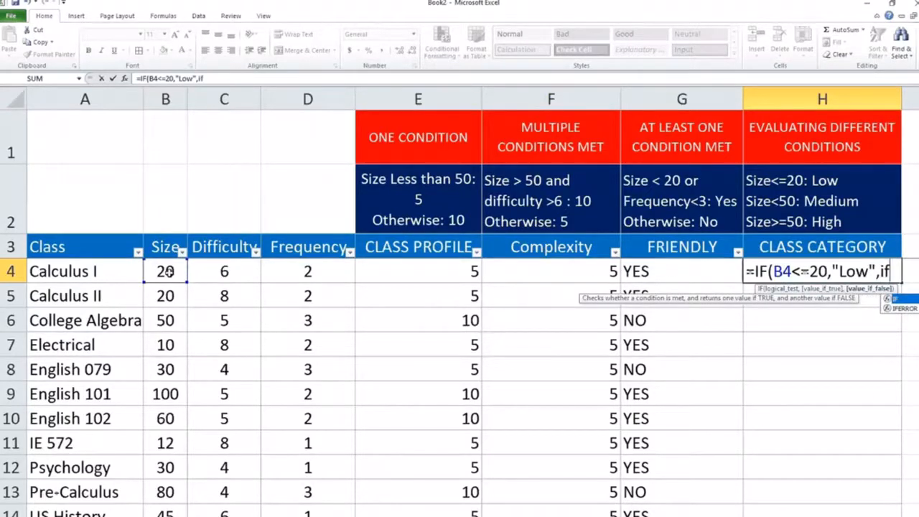
text(()
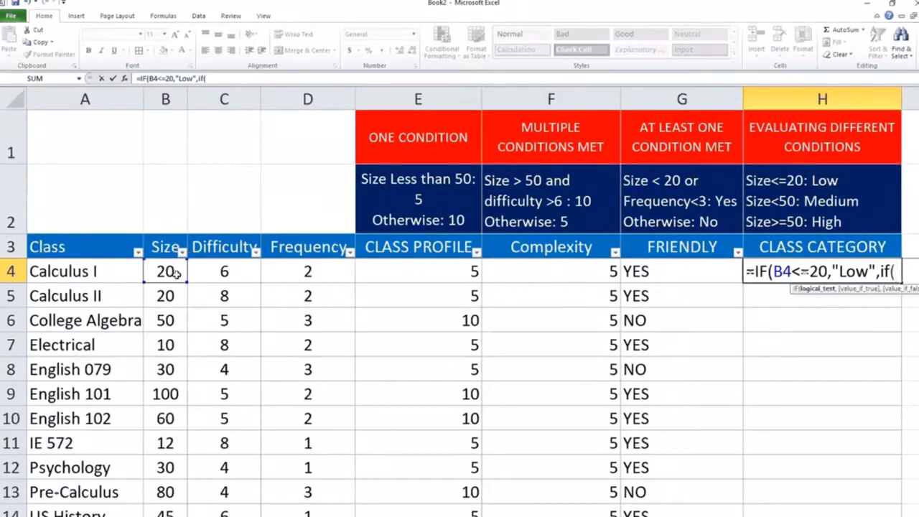
click(176, 272)
text(<)
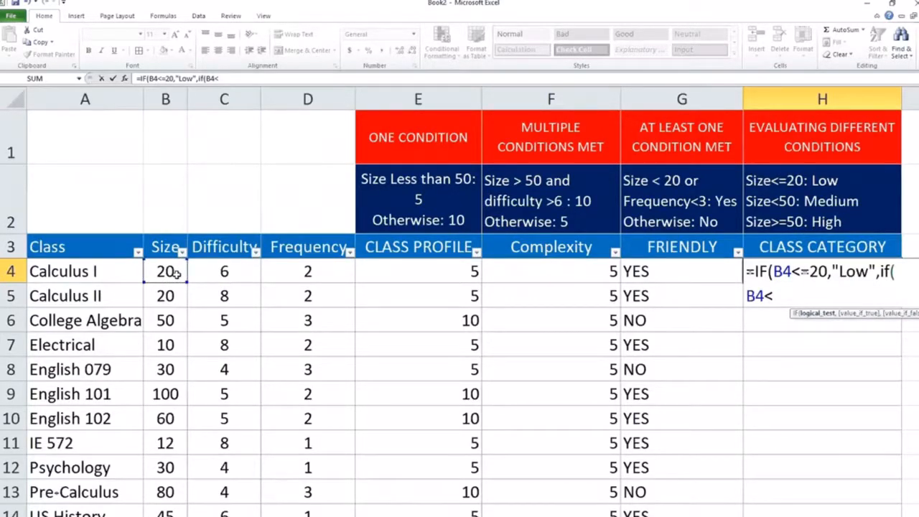
text(50,"M)
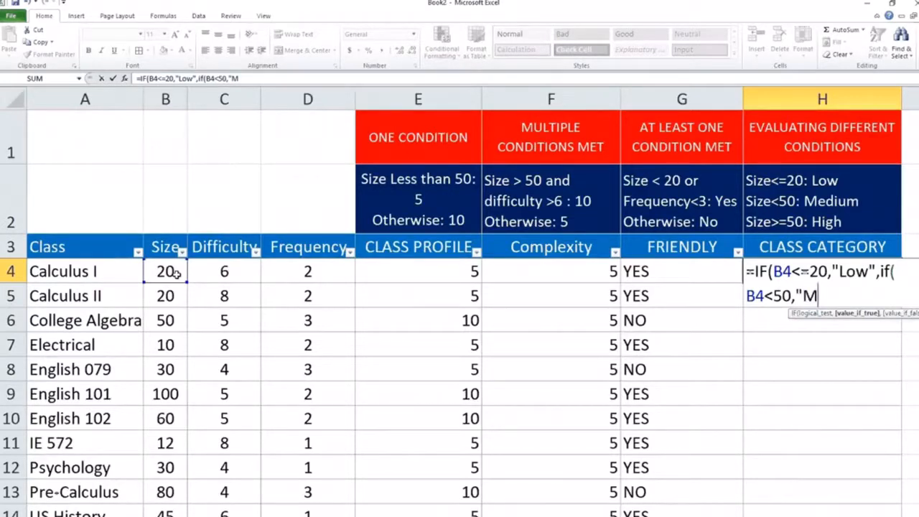
text(ediu)
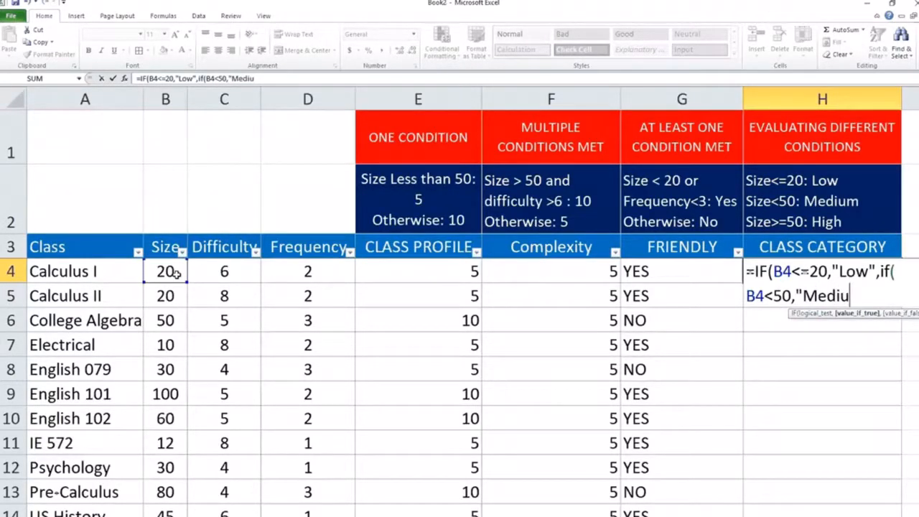
text(m",)
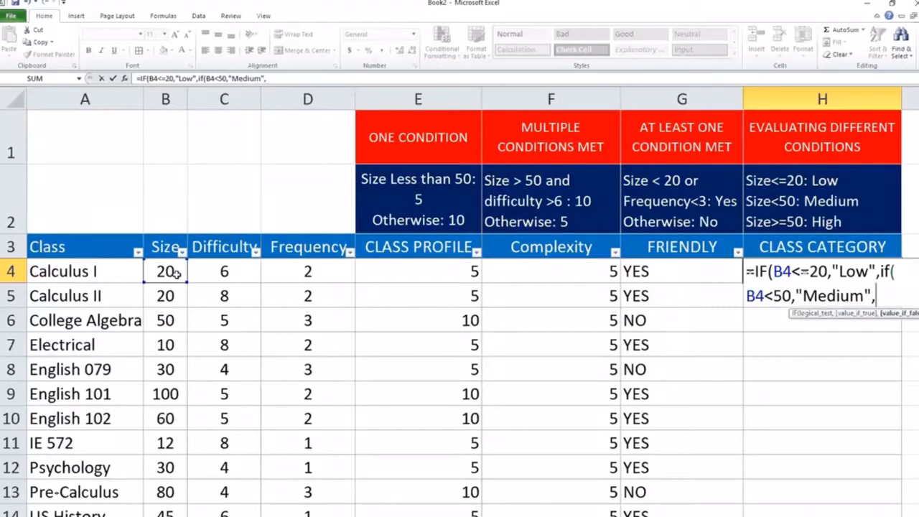
Finish the H4 formula with a third nested IF that returns "High" when B4>=50 and 0 otherwise
text(if()
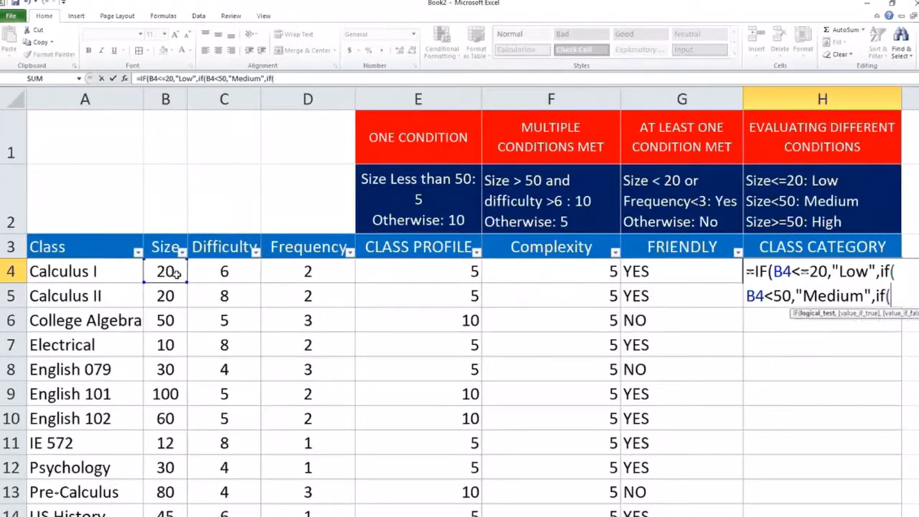
click(176, 274)
text(>)
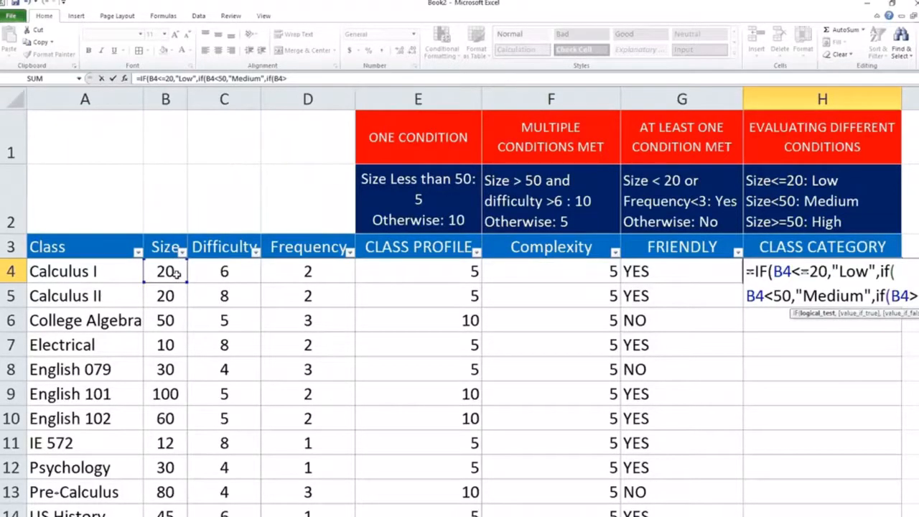
text(=)
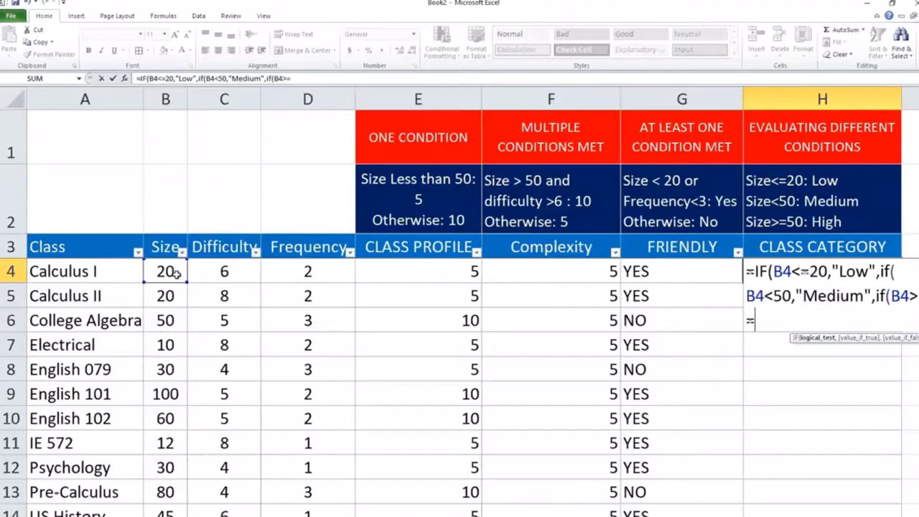
text(50,)
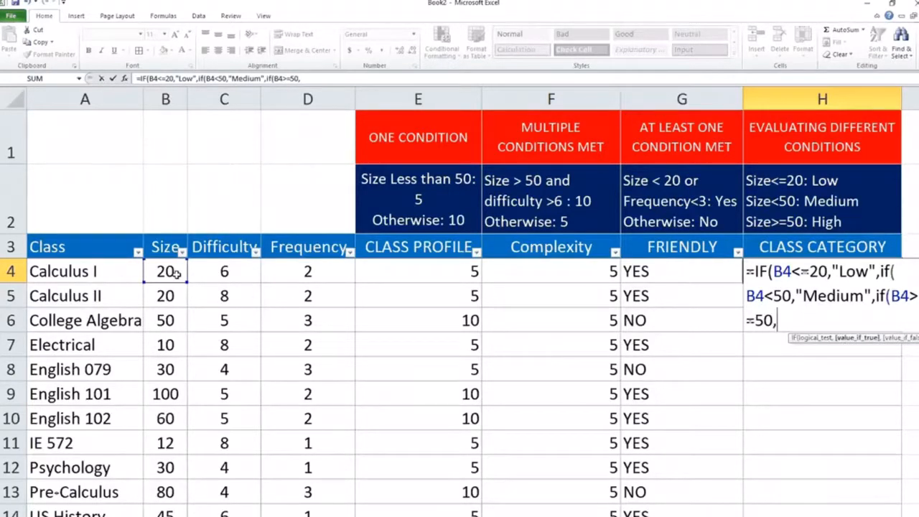
text("High)
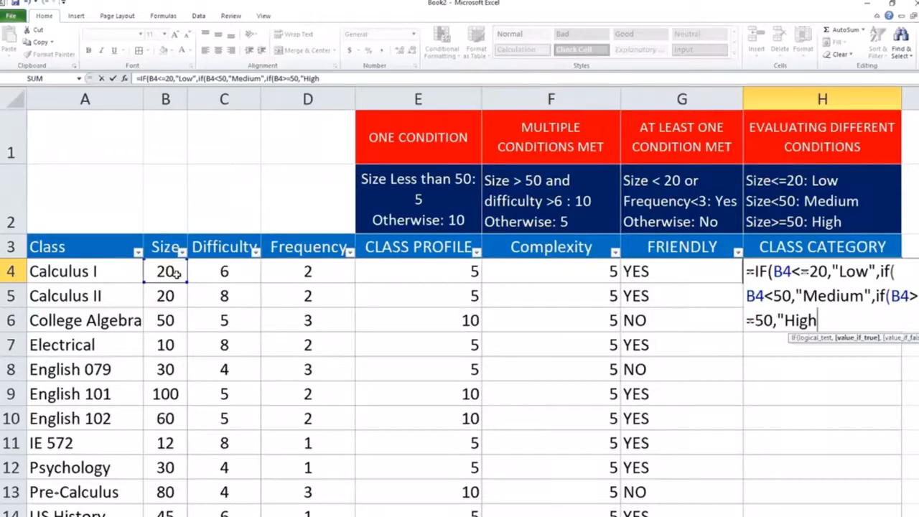
text(",)
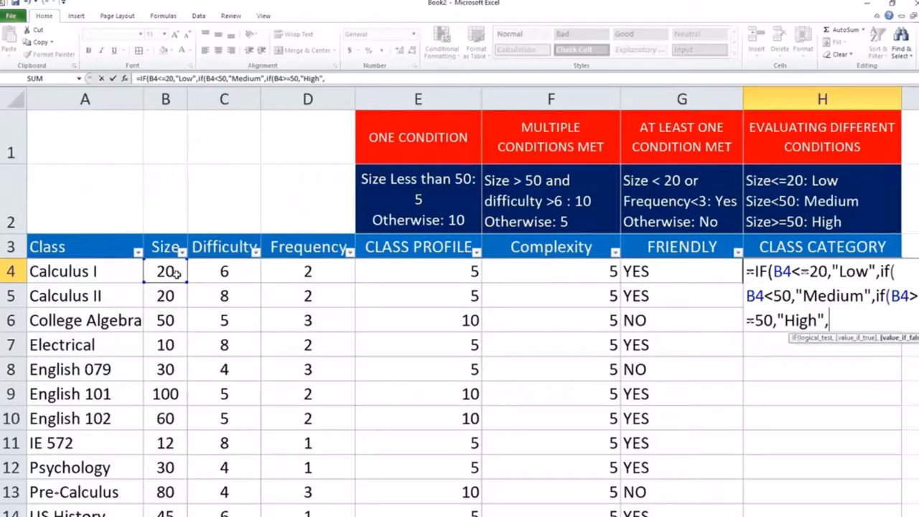
text(0)
text()))
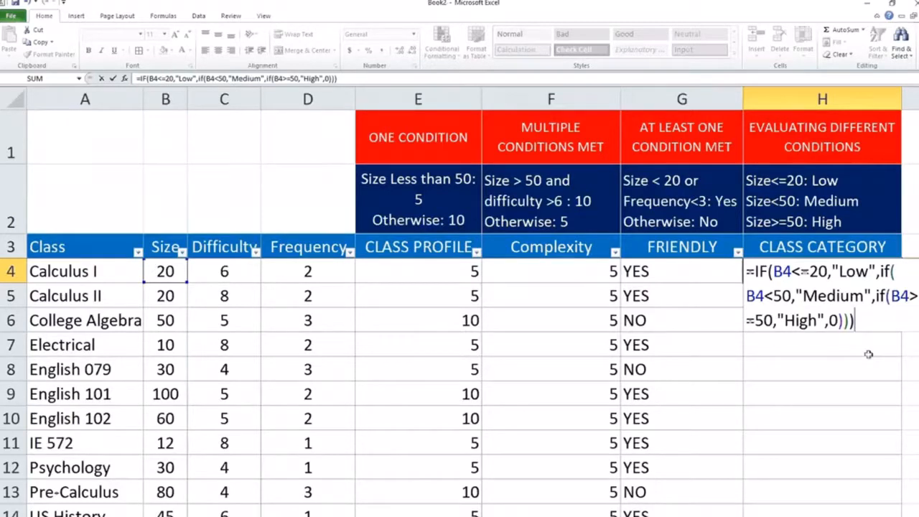
key(Return)
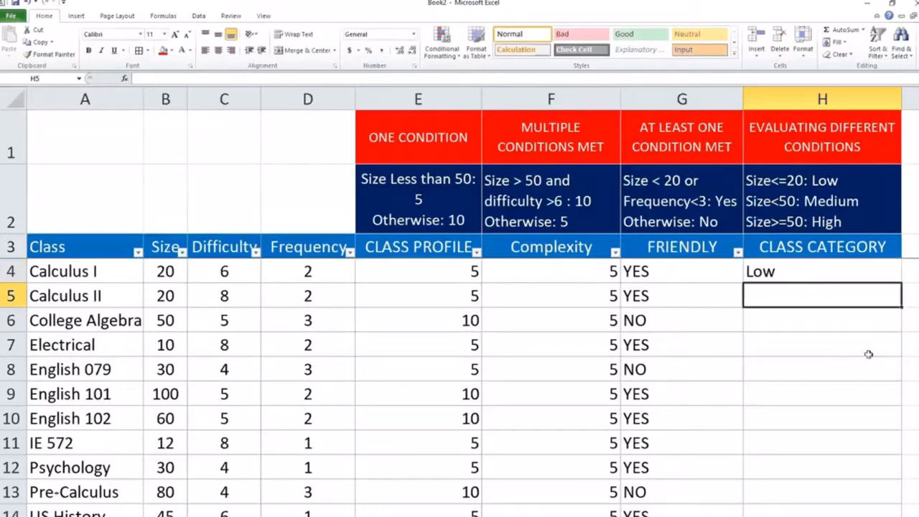
Check the H4 result against the Calculus I size and copy the formula down the Class Category column
click(772, 272)
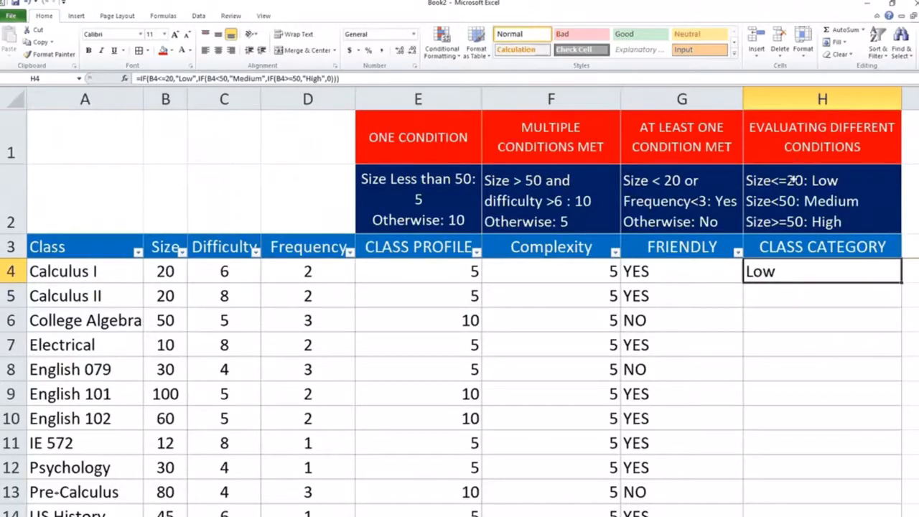
click(165, 271)
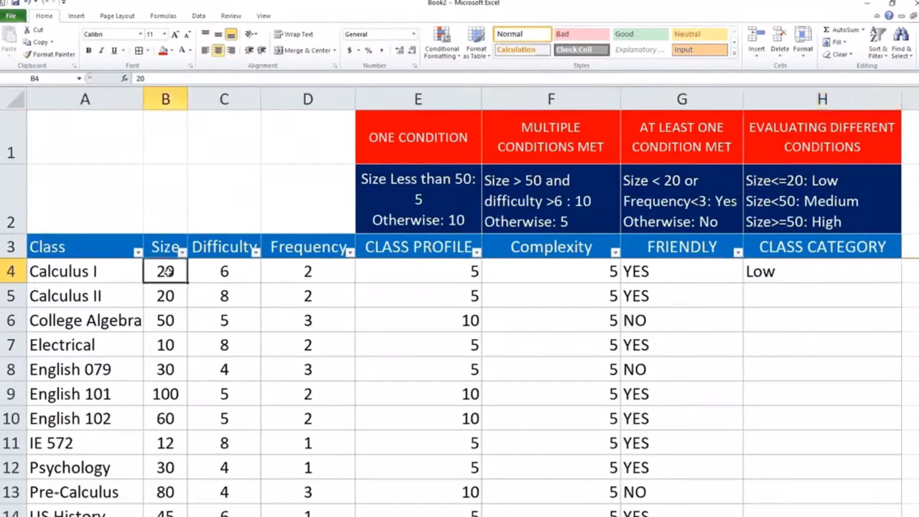
click(774, 271)
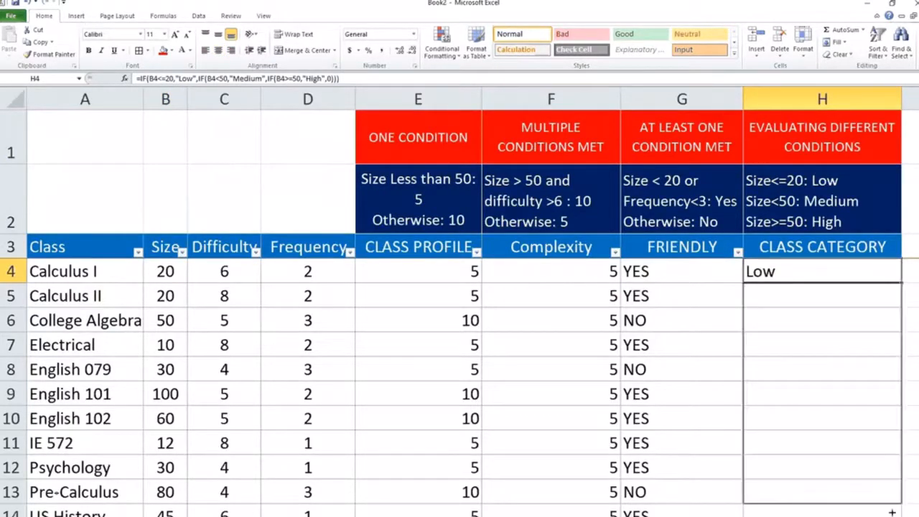
double_click(902, 283)
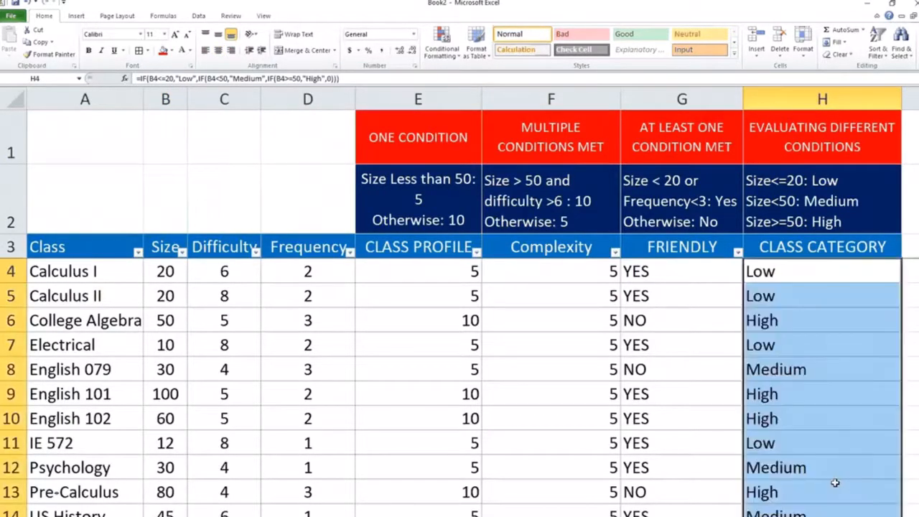
Compare the sizes and Class Category results for Calculus II, College Algebra, English 079, Psychology and US History against the size rules
click(767, 296)
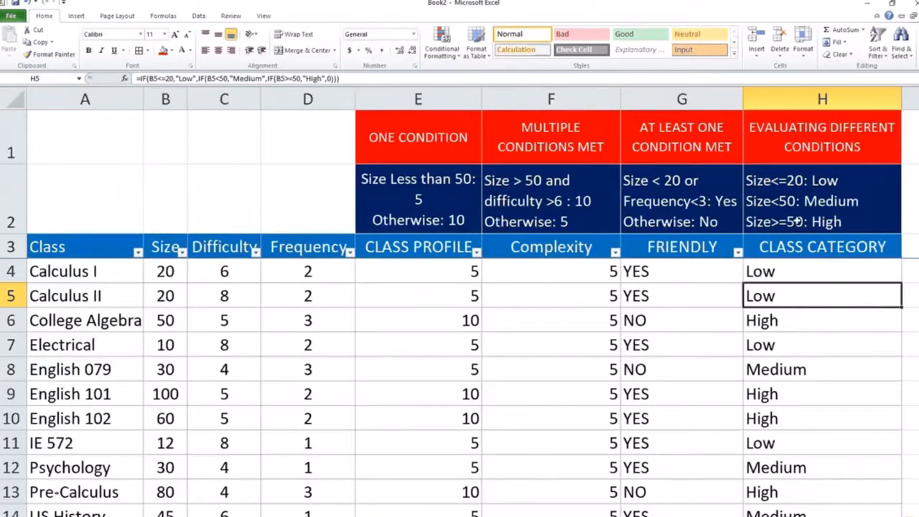
click(785, 322)
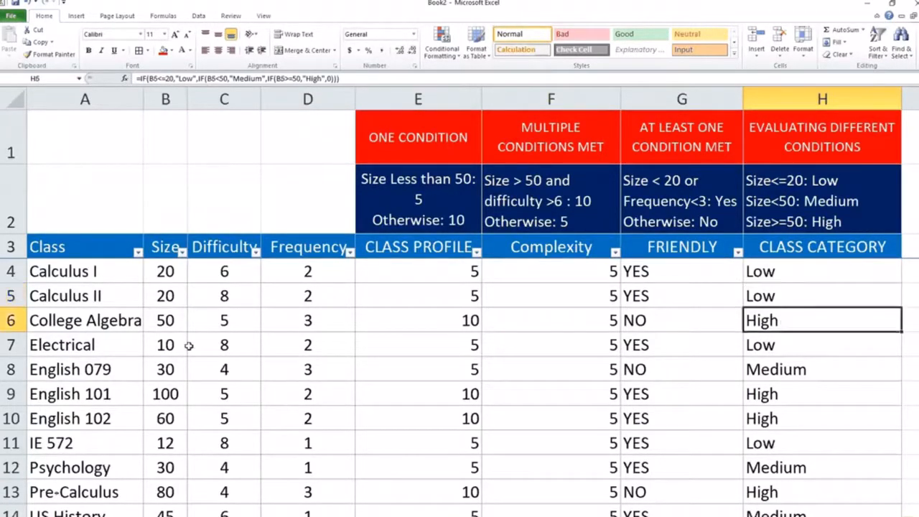
click(169, 320)
click(766, 322)
drag(173, 370, 752, 368)
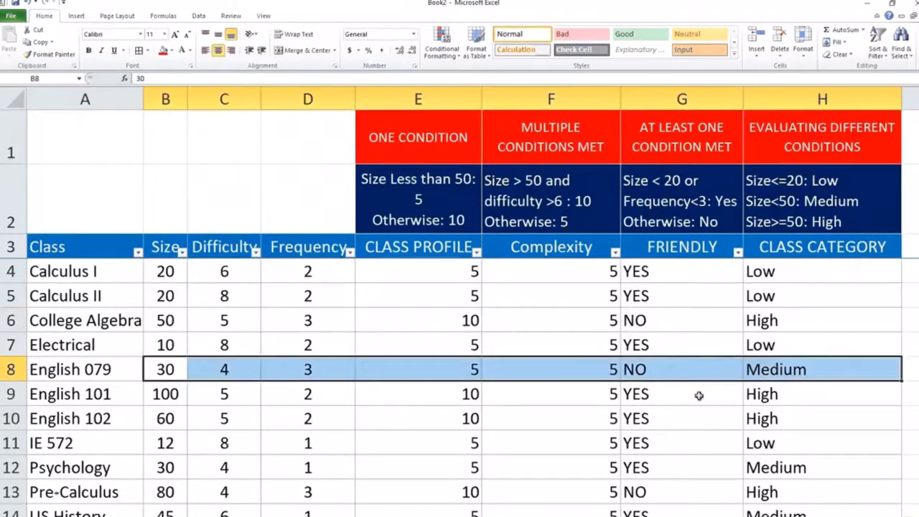
drag(166, 467, 750, 467)
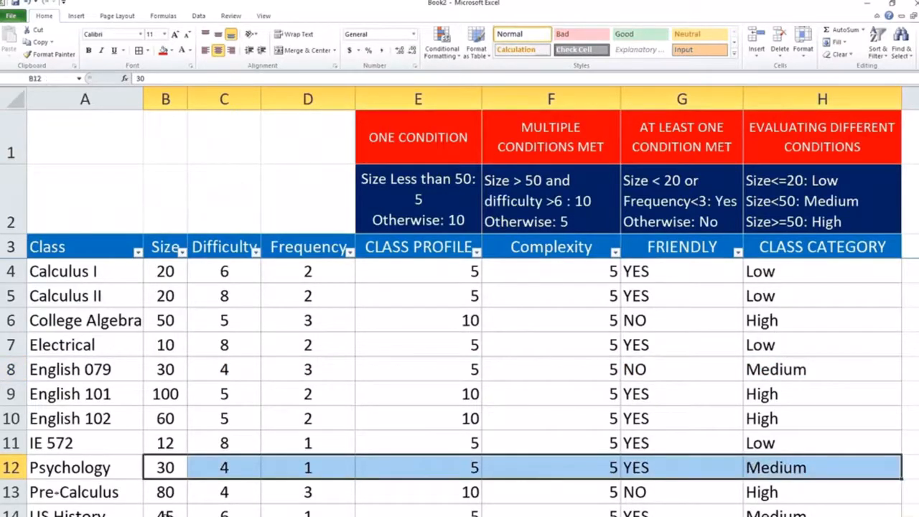
drag(165, 514, 752, 511)
click(776, 290)
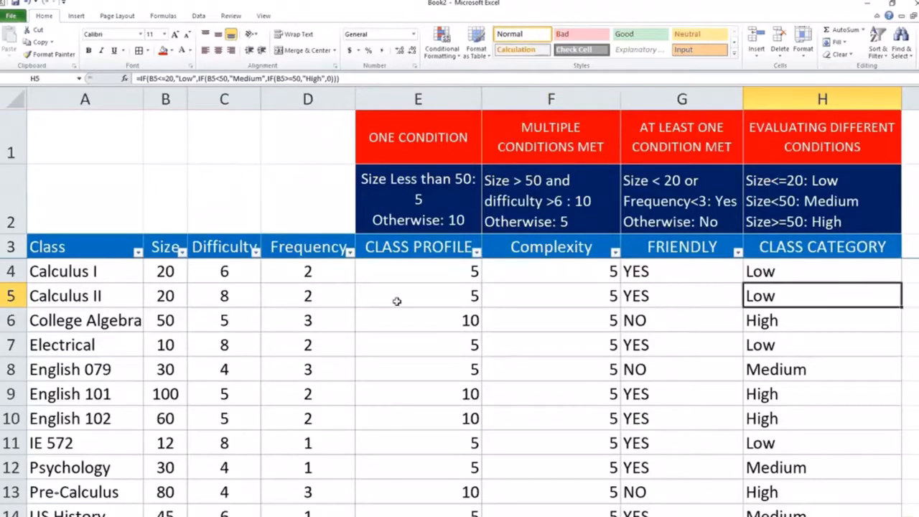
Review the row 4 formulas for Calculus I in the Class Profile, Complexity, Friendly and Class Category columns
click(396, 277)
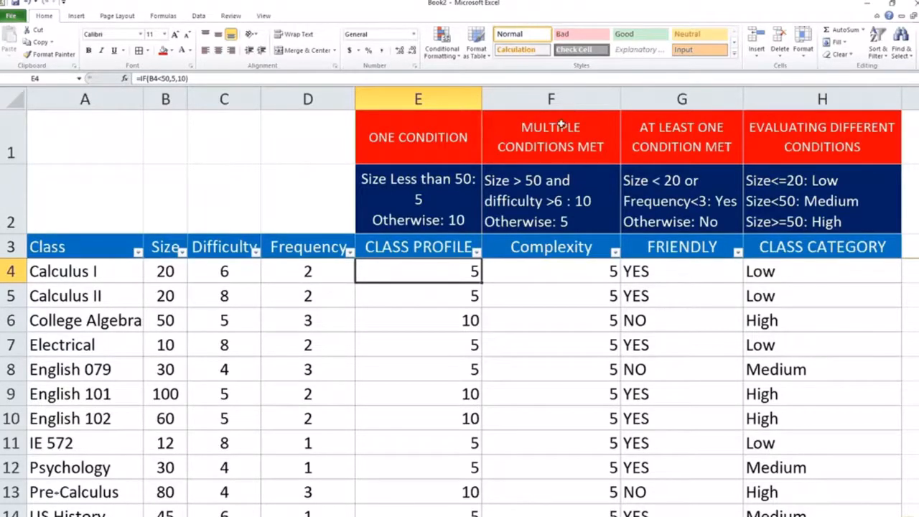
click(563, 99)
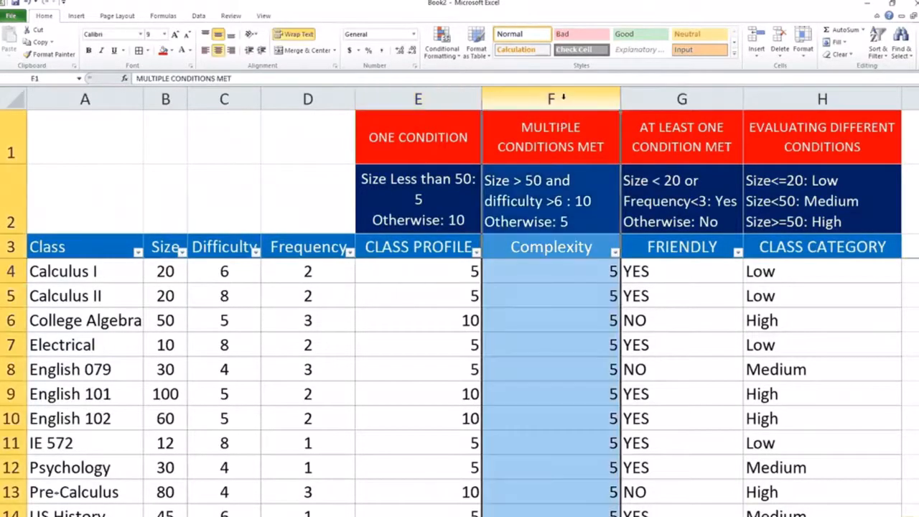
click(561, 271)
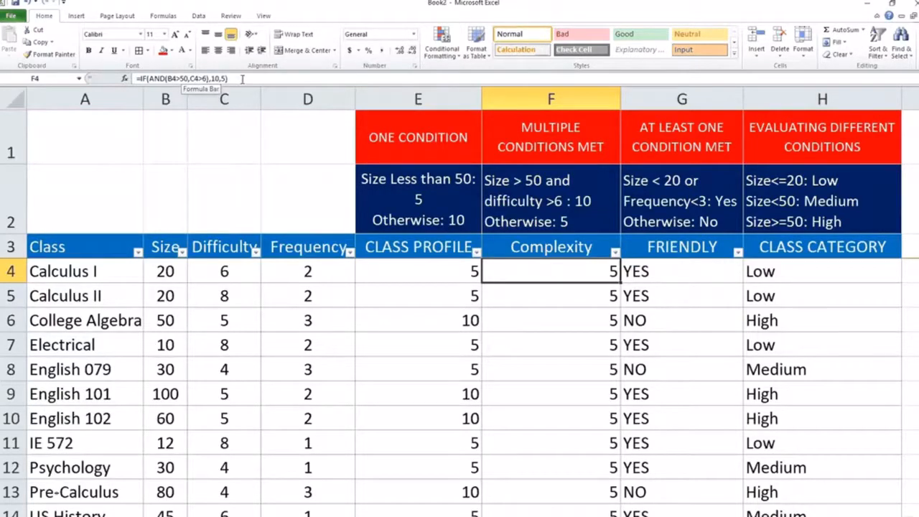
click(664, 273)
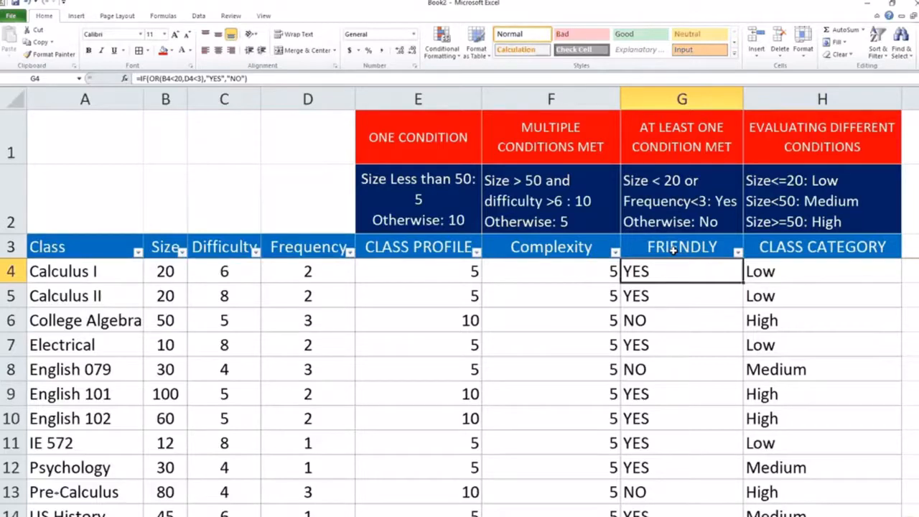
key(Right)
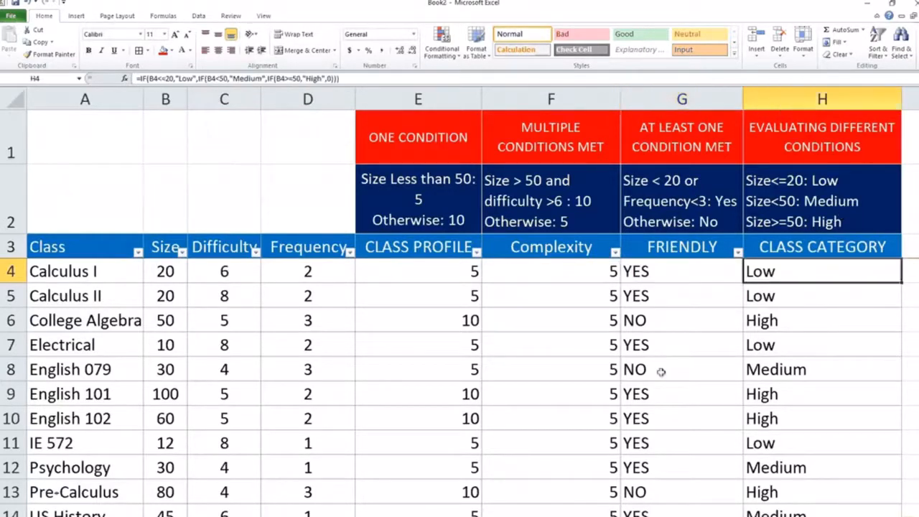